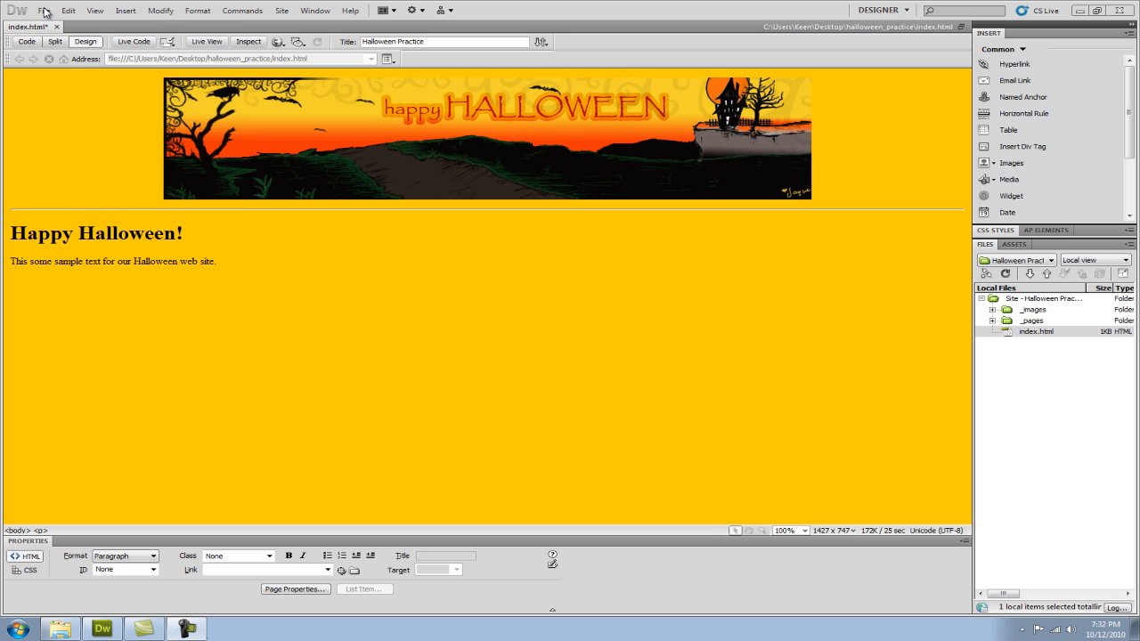
Save index.html and check the page in Live View before returning to the editable design.
click(44, 11)
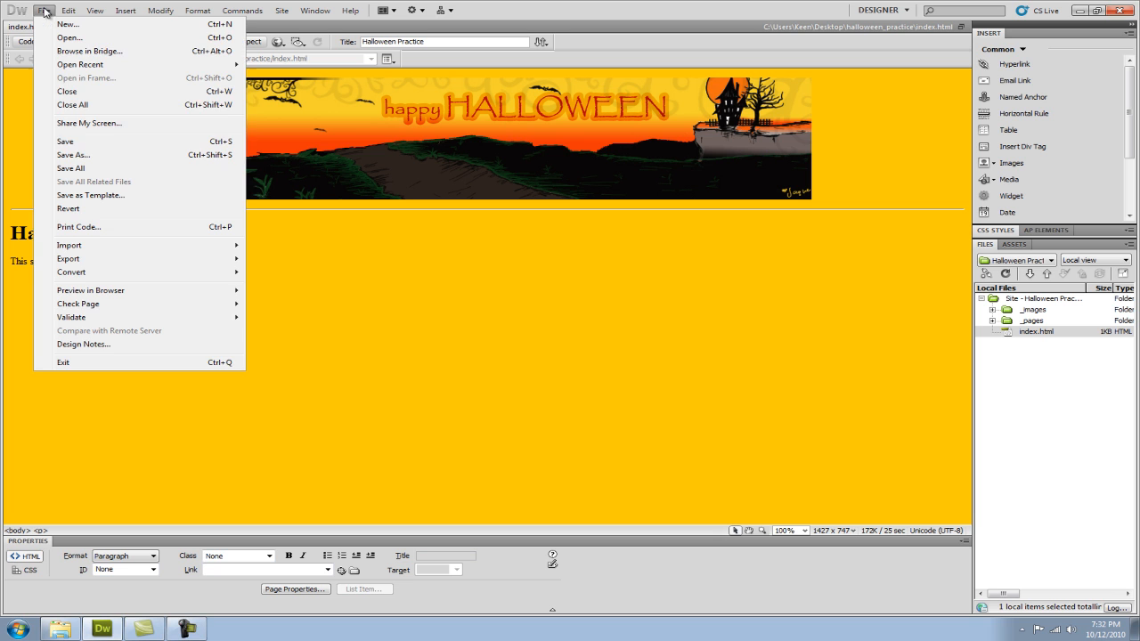
click(65, 140)
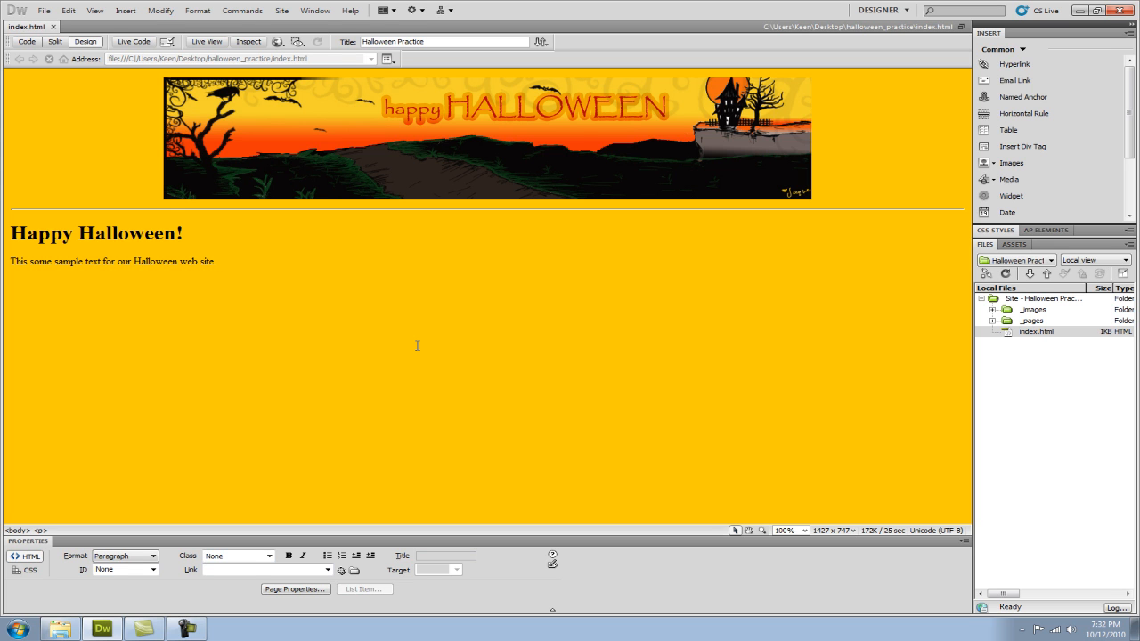
click(206, 42)
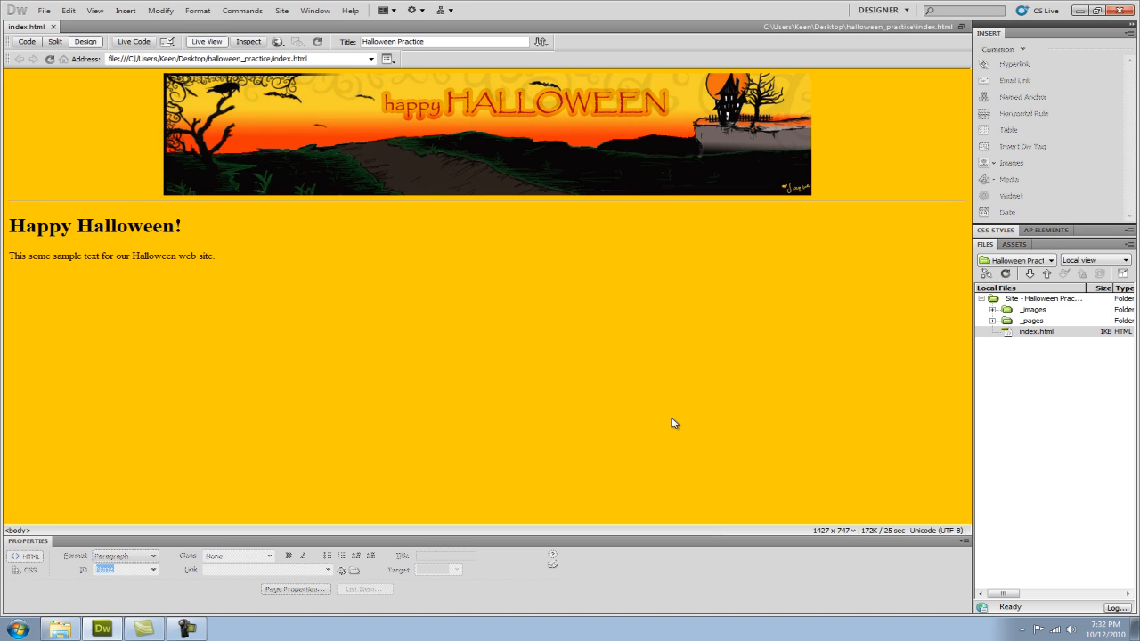
click(206, 41)
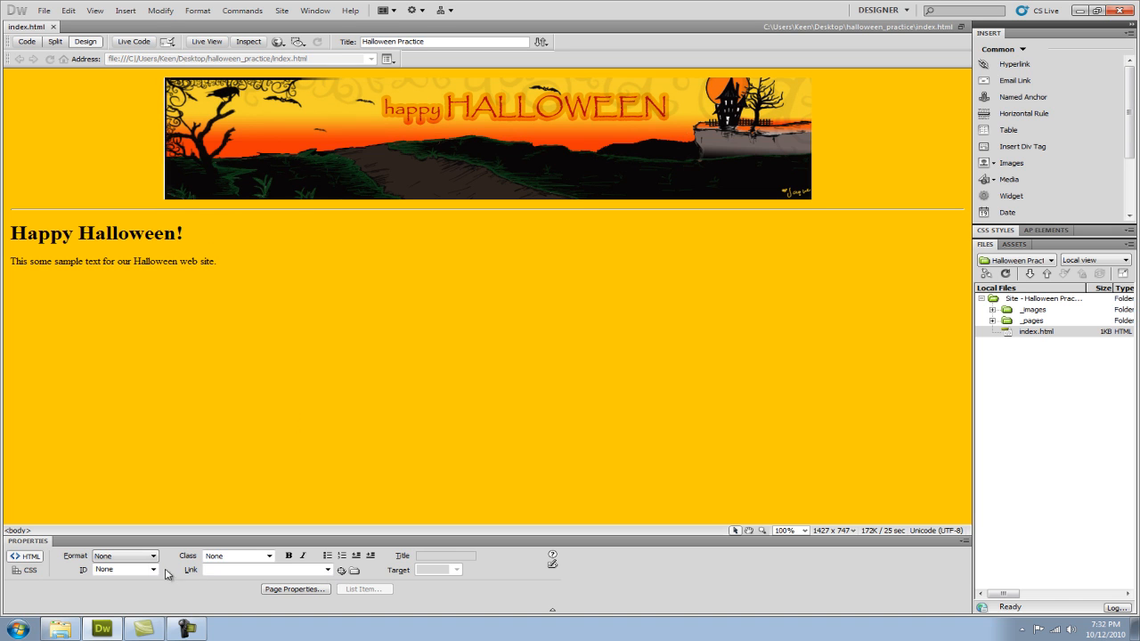
Preview the index file from the halloween_practice folder in the web browser, close it, and return to Dreamweaver.
click(59, 629)
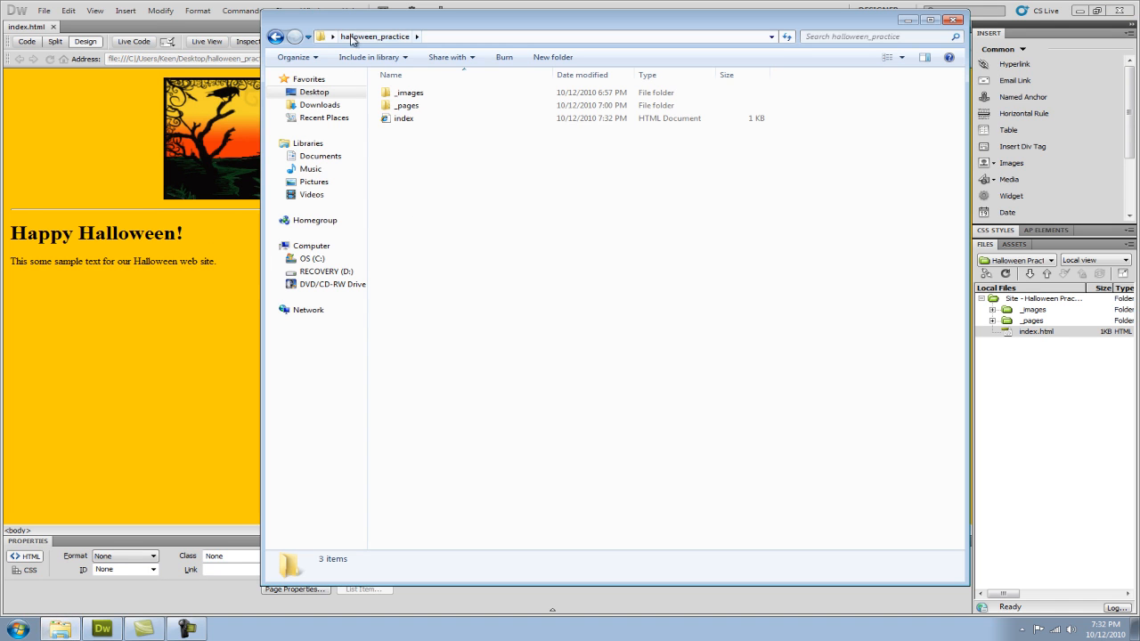
double_click(401, 119)
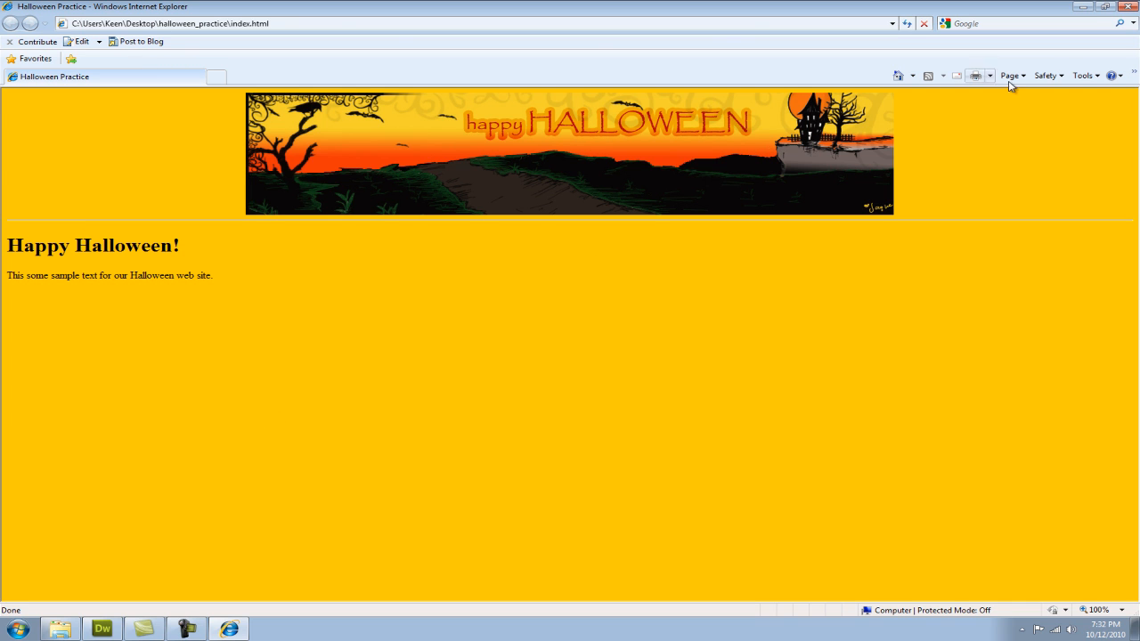
click(1127, 6)
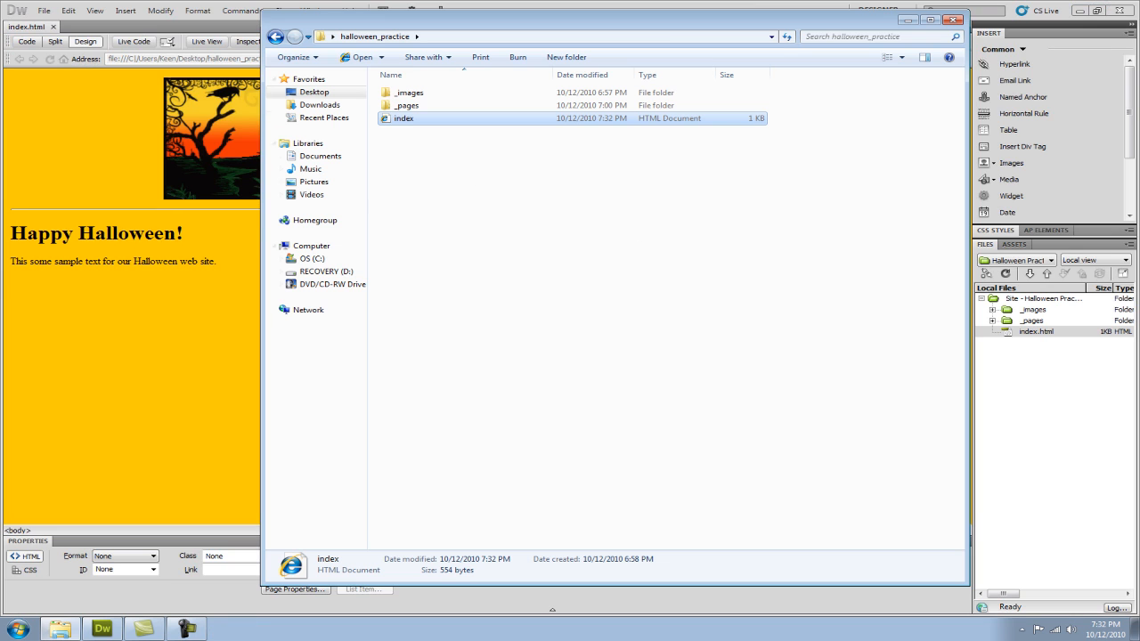
click(647, 6)
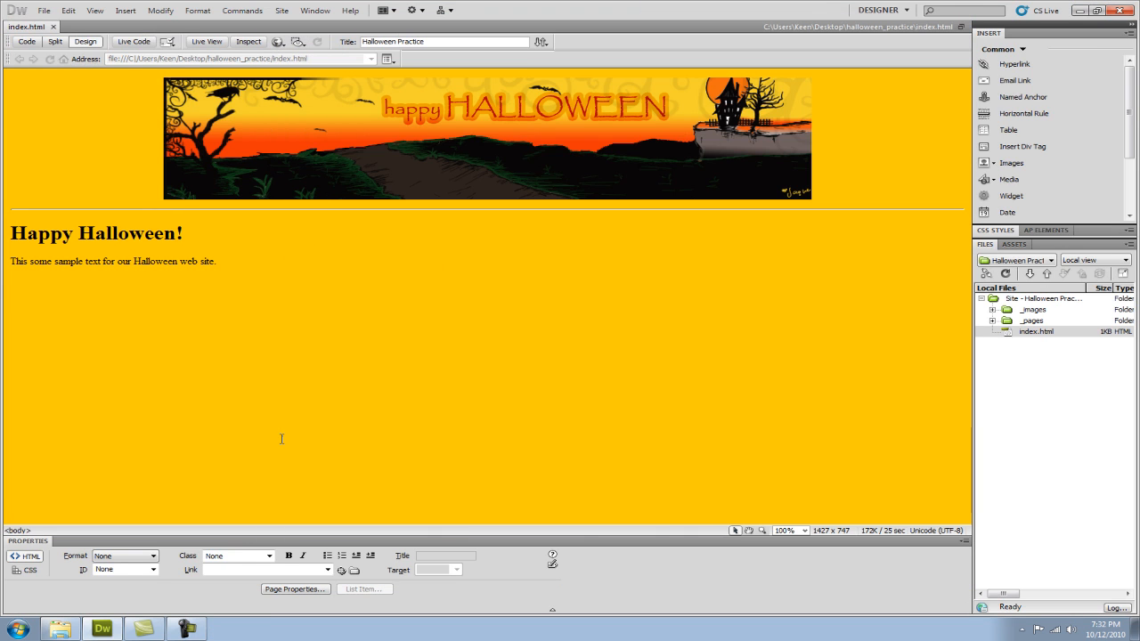
Add an empty line above the "Happy Halloween!" heading and expand the _pages folder in the site files.
click(14, 232)
key(Return)
key(Up)
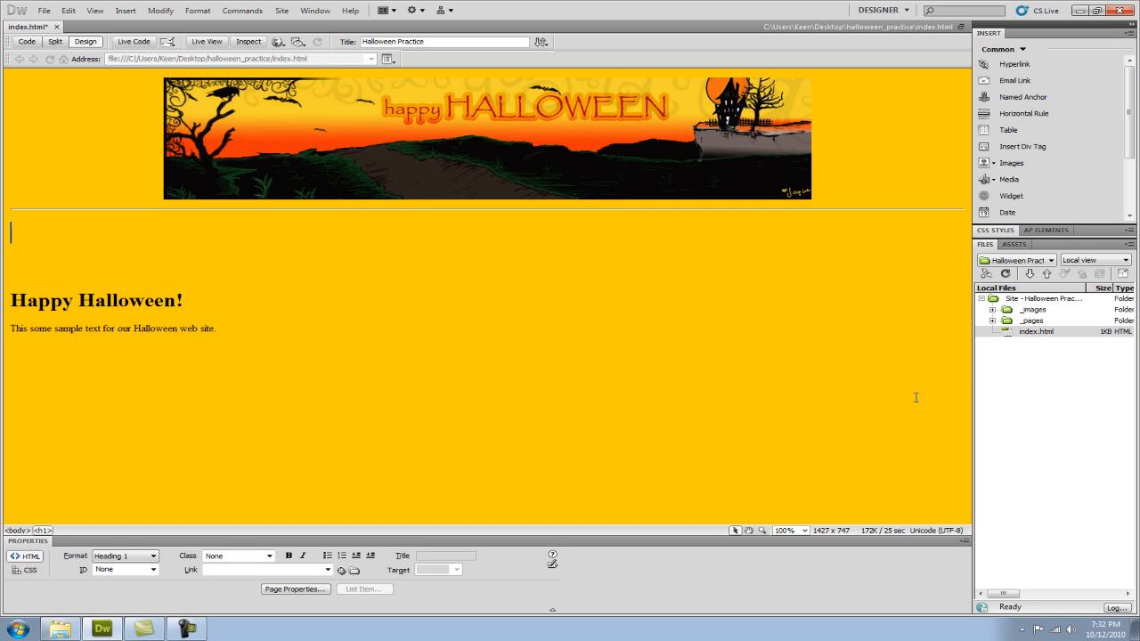
click(993, 320)
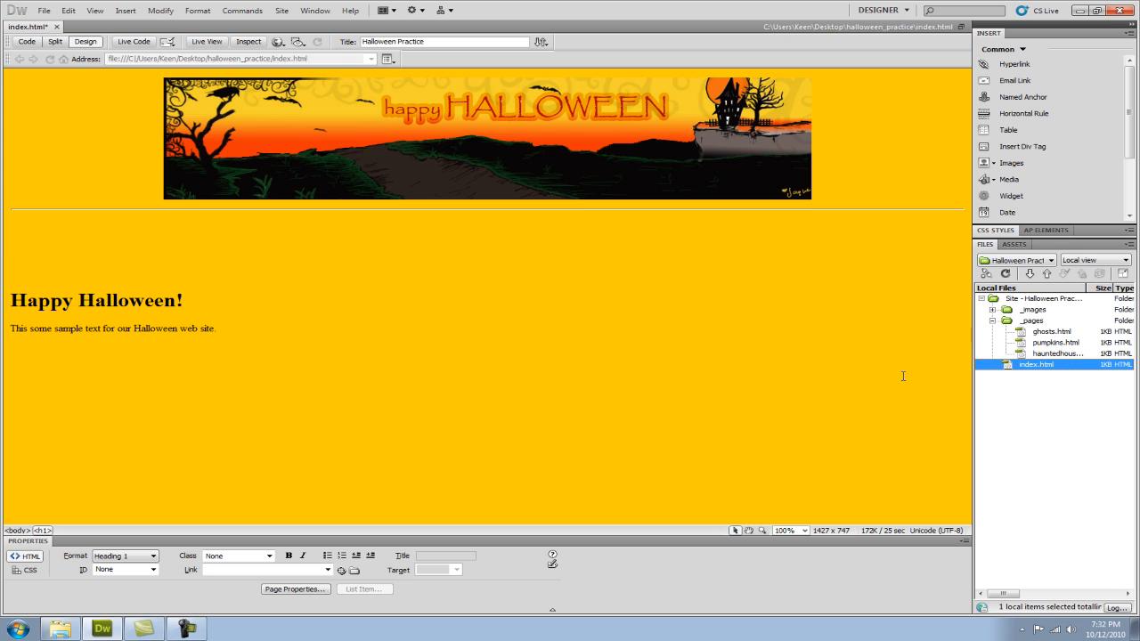
click(87, 229)
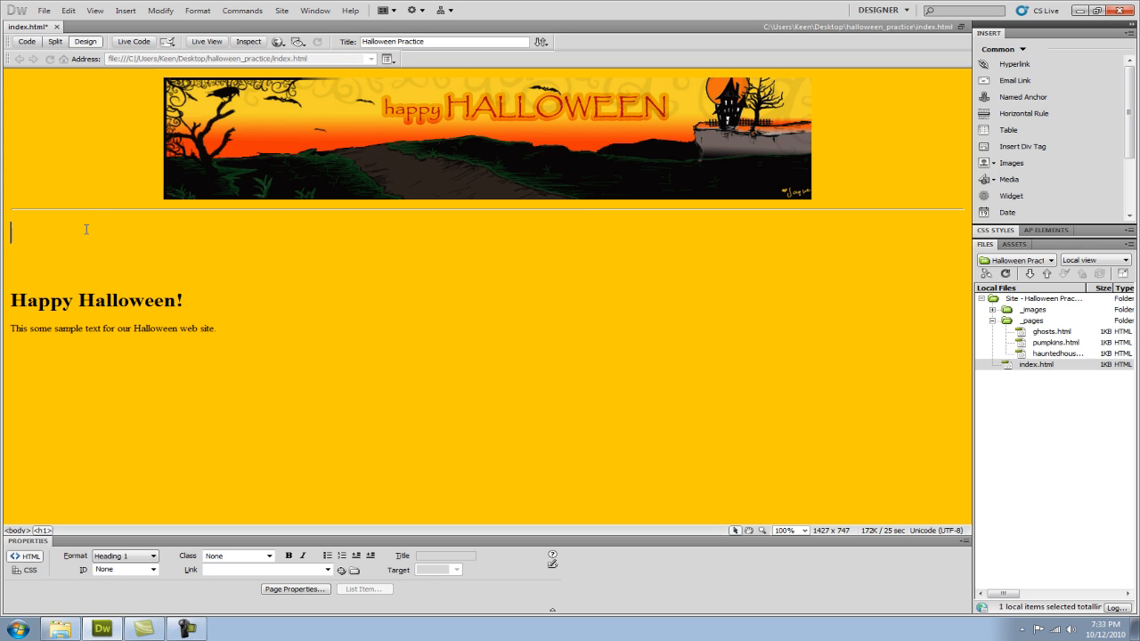
Enter the navigation text "Home | Ghosts | Pumpkins | Haunted House" on the empty line below the horizontal rule.
text(Home)
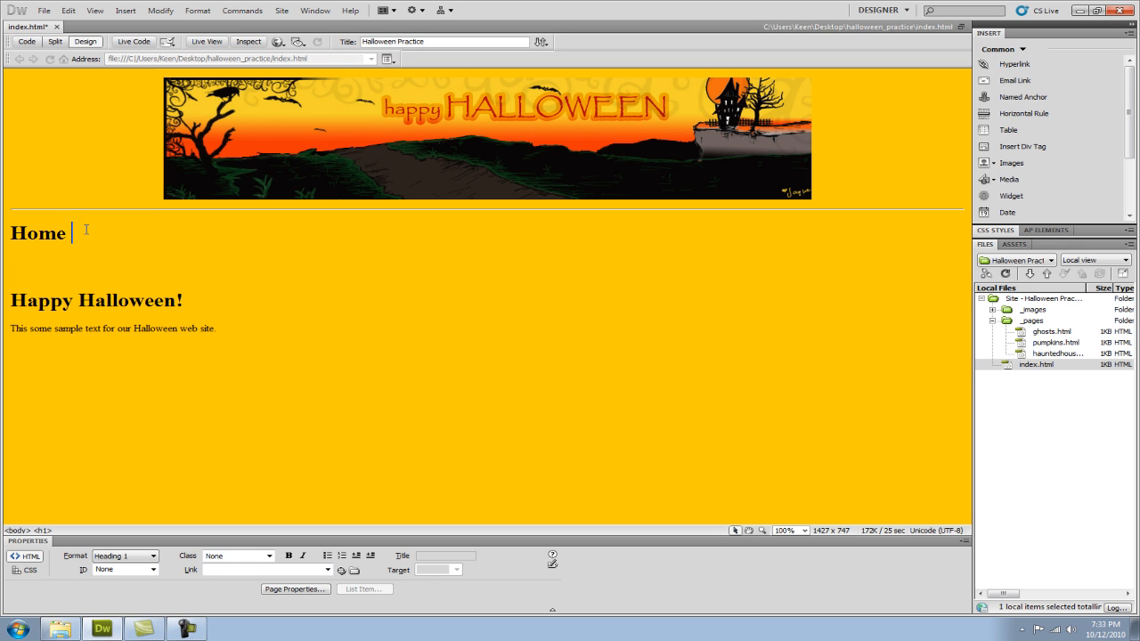
key(Return)
key(BackSpace)
text(| Ghosts | Pum)
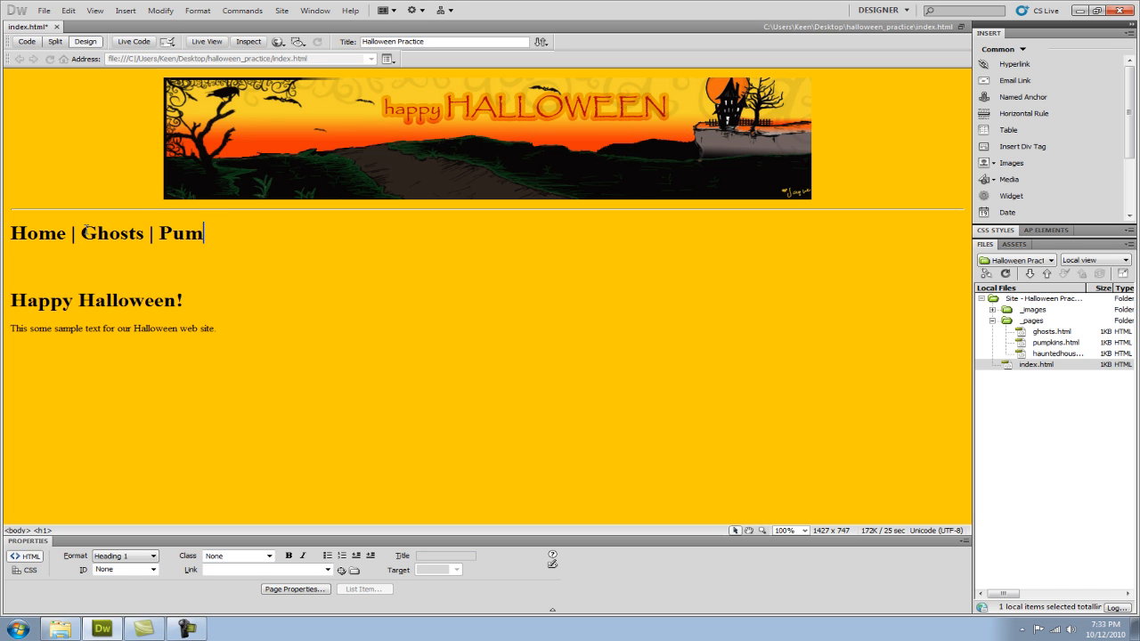
text(pkins |)
text( Hau)
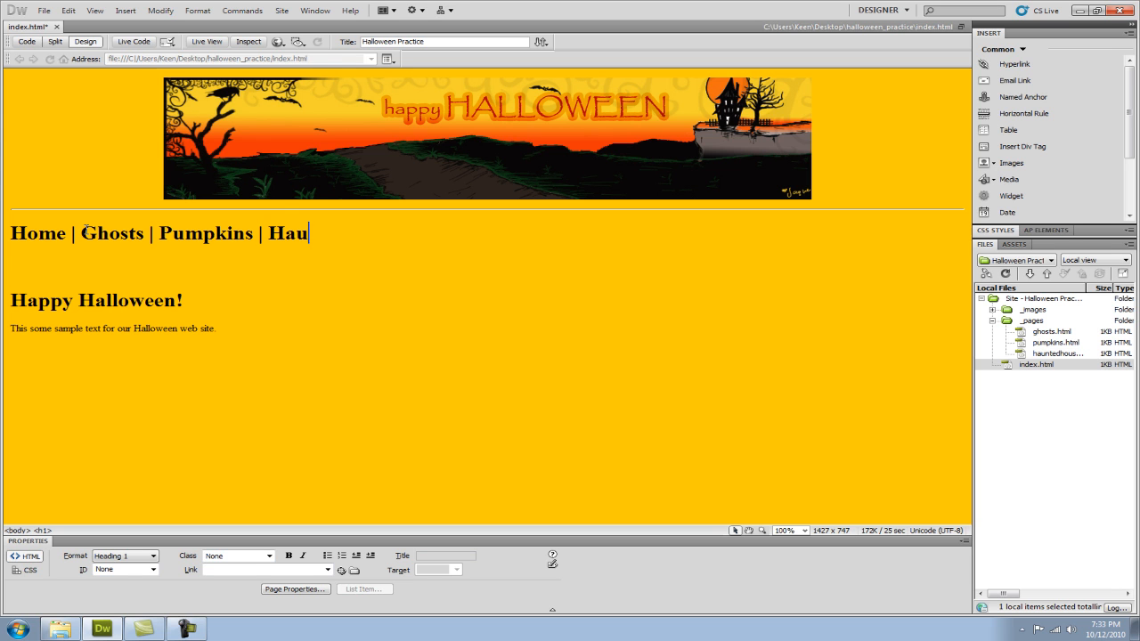
text(nted House)
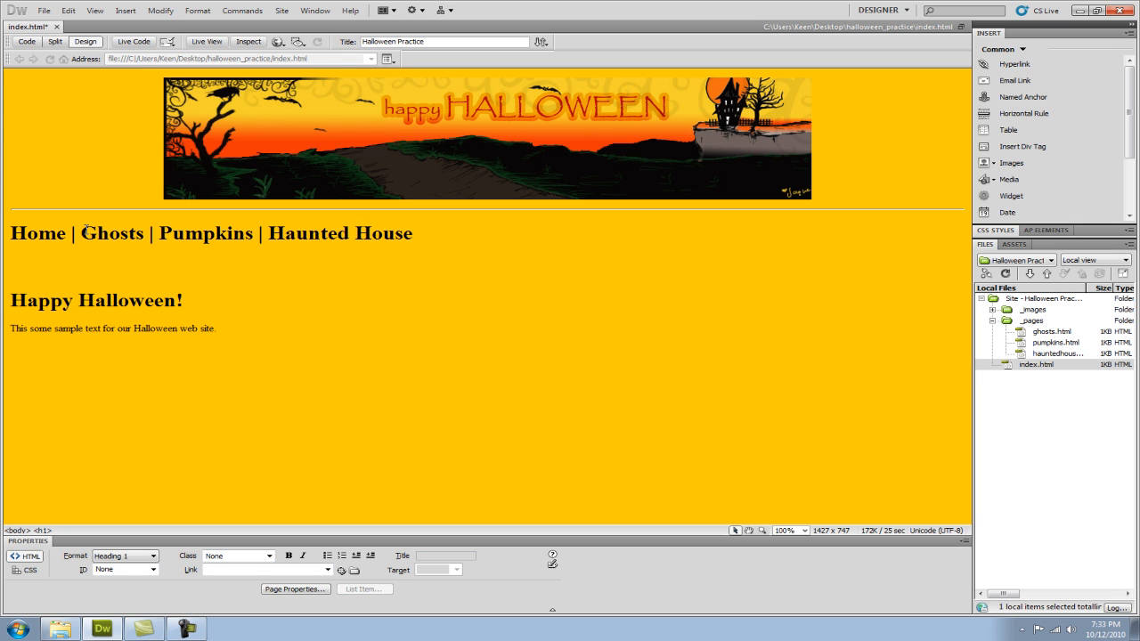
Center the navigation line by adding align="center" to its h1 tag in the code, and return to the design.
drag(417, 234, 5, 237)
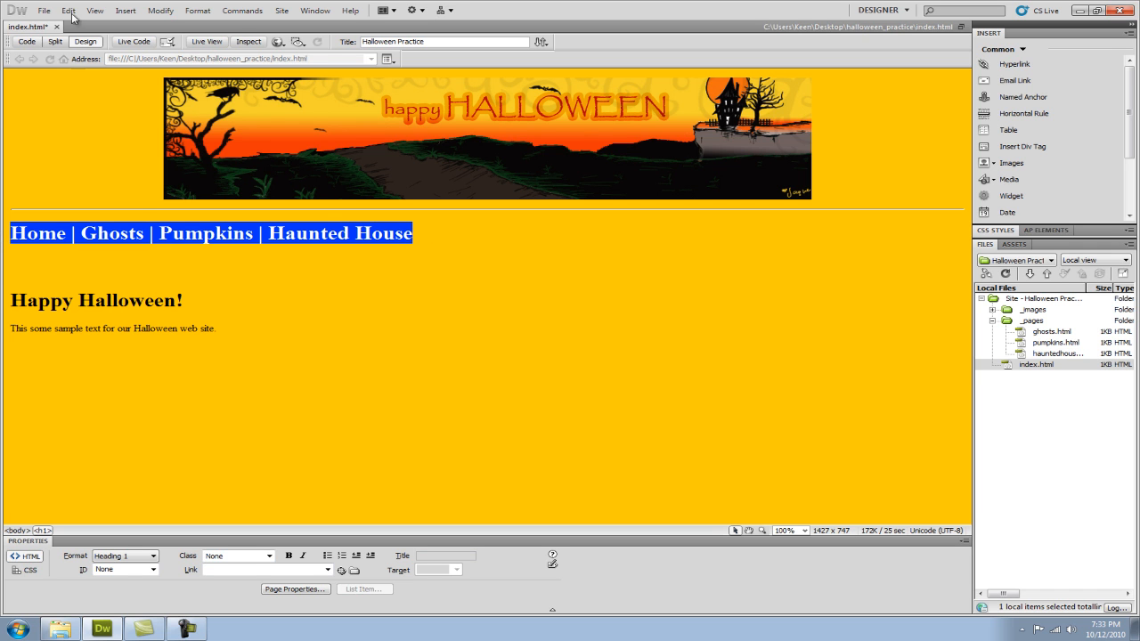
click(27, 43)
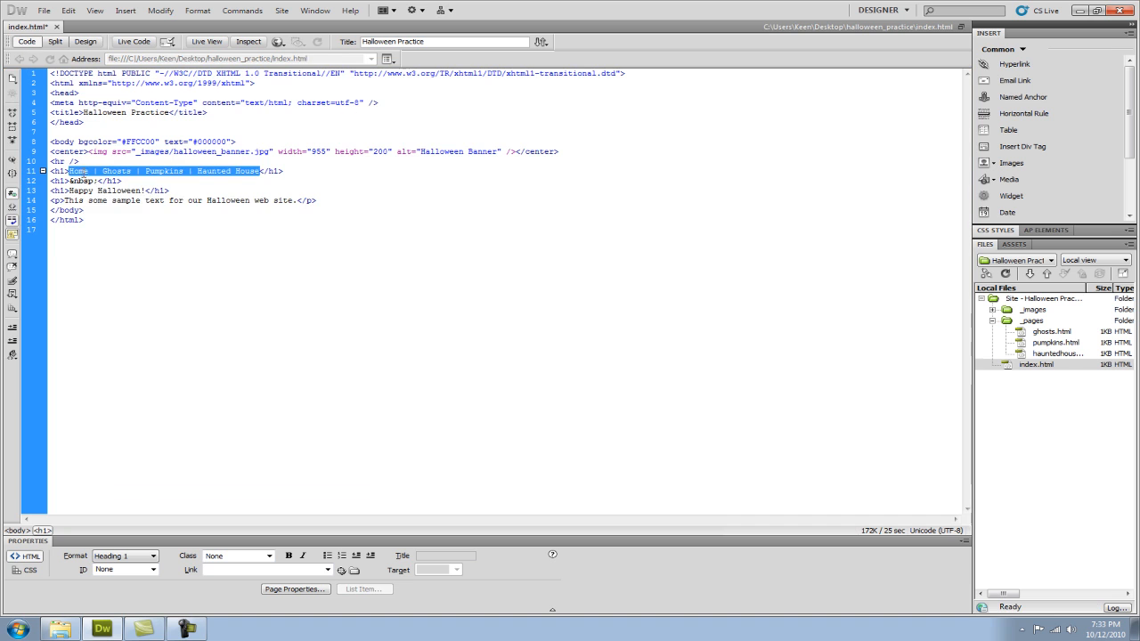
click(69, 171)
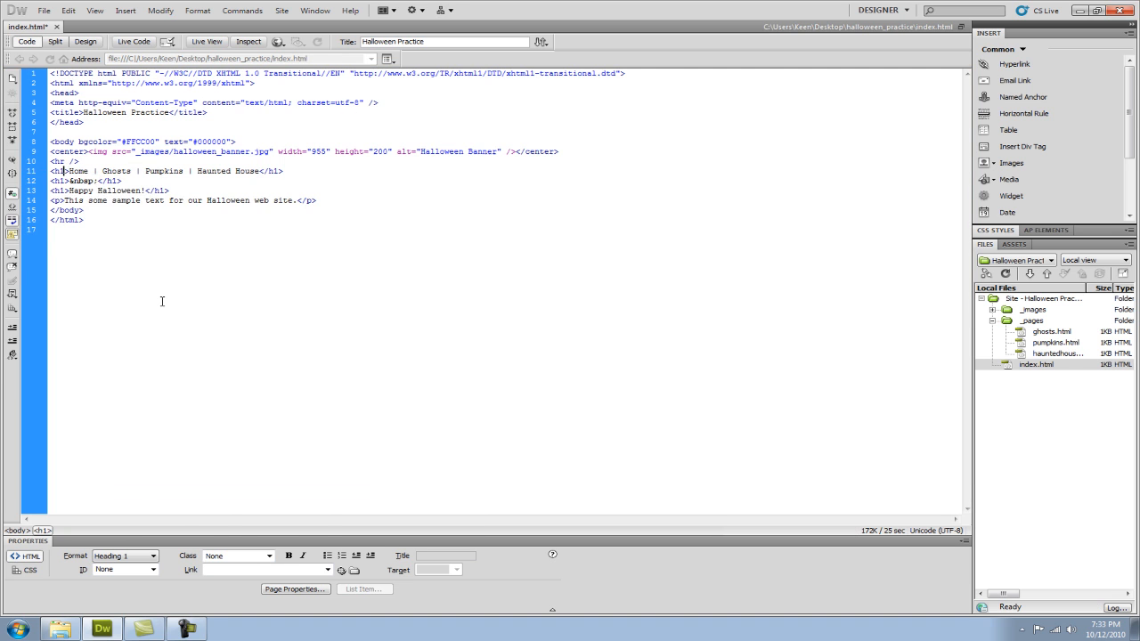
text(align=)
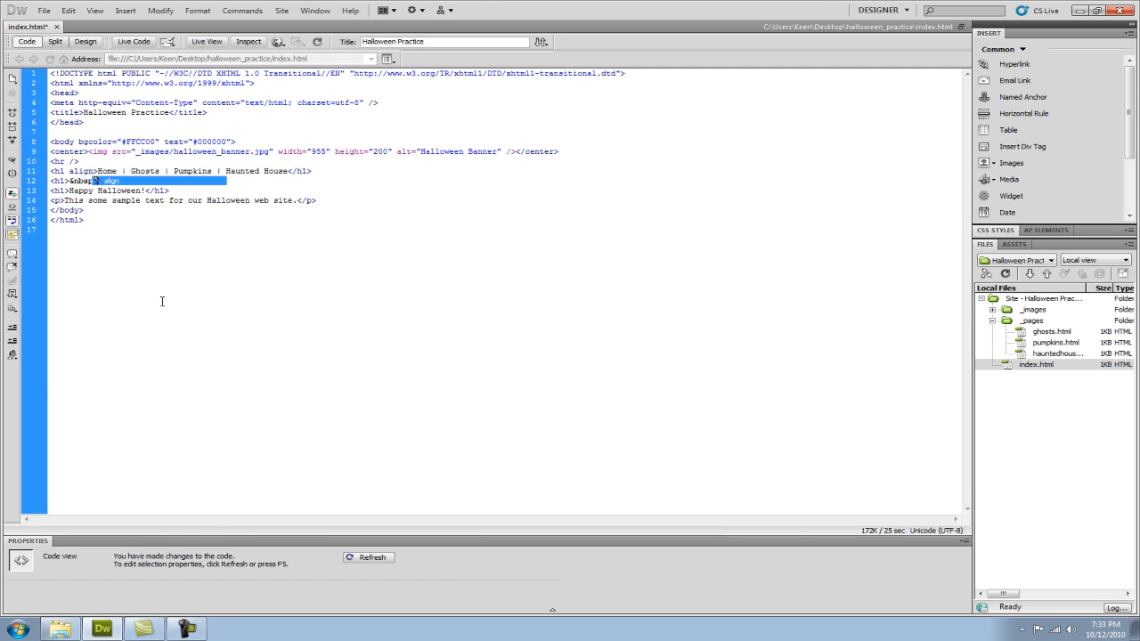
text(")
key(Return)
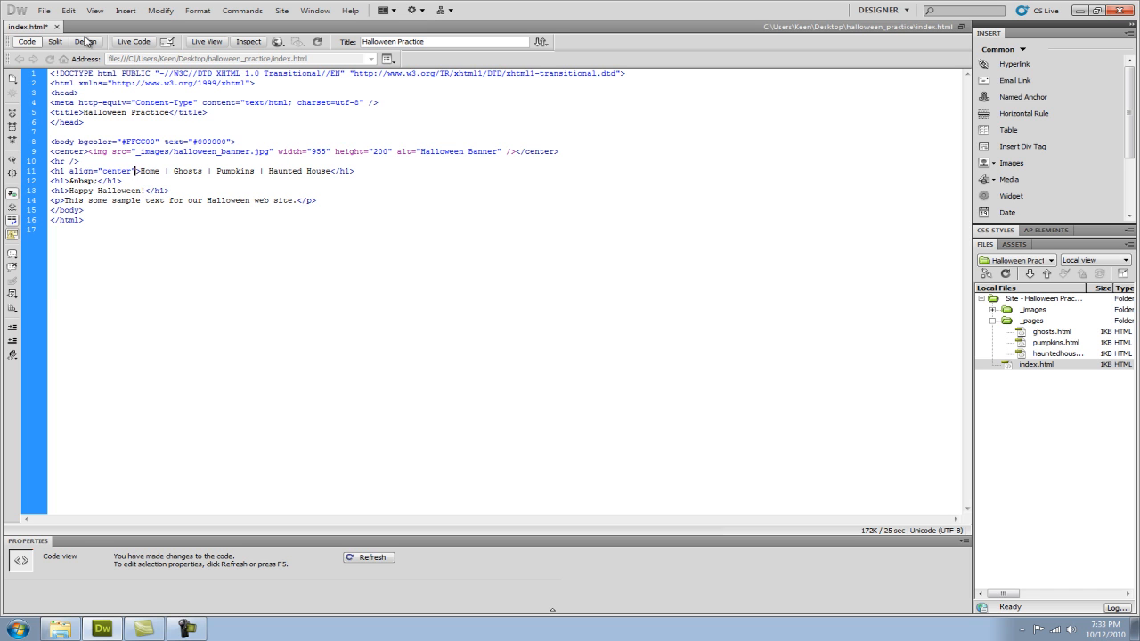
click(86, 42)
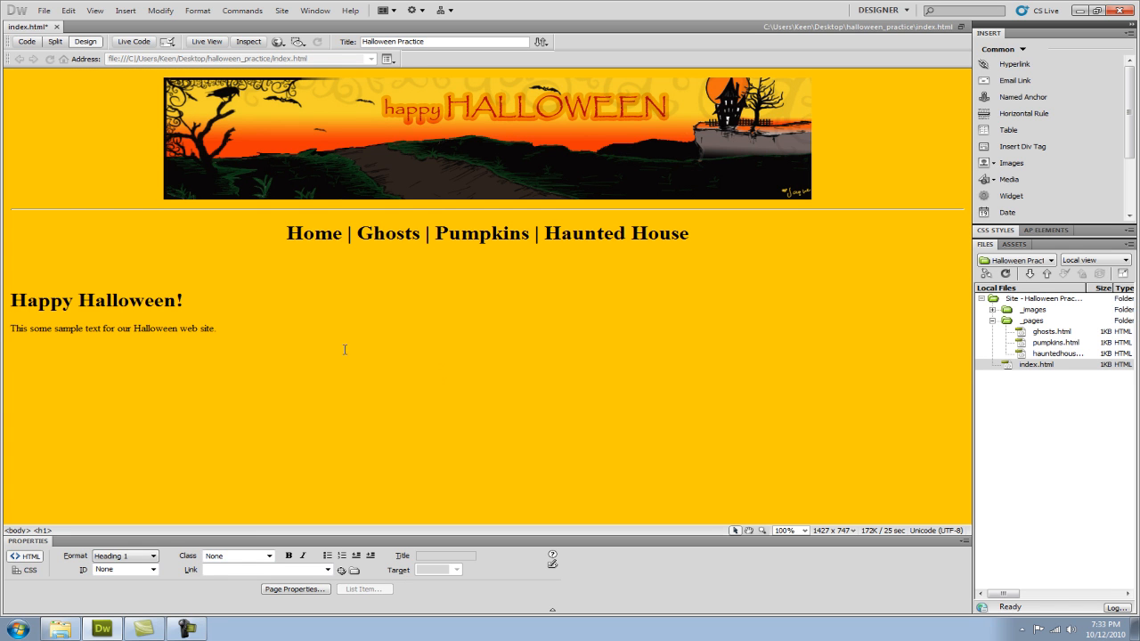
Link the word "Home" in the navigation line to index.html in the halloween_practice folder.
drag(342, 235, 285, 234)
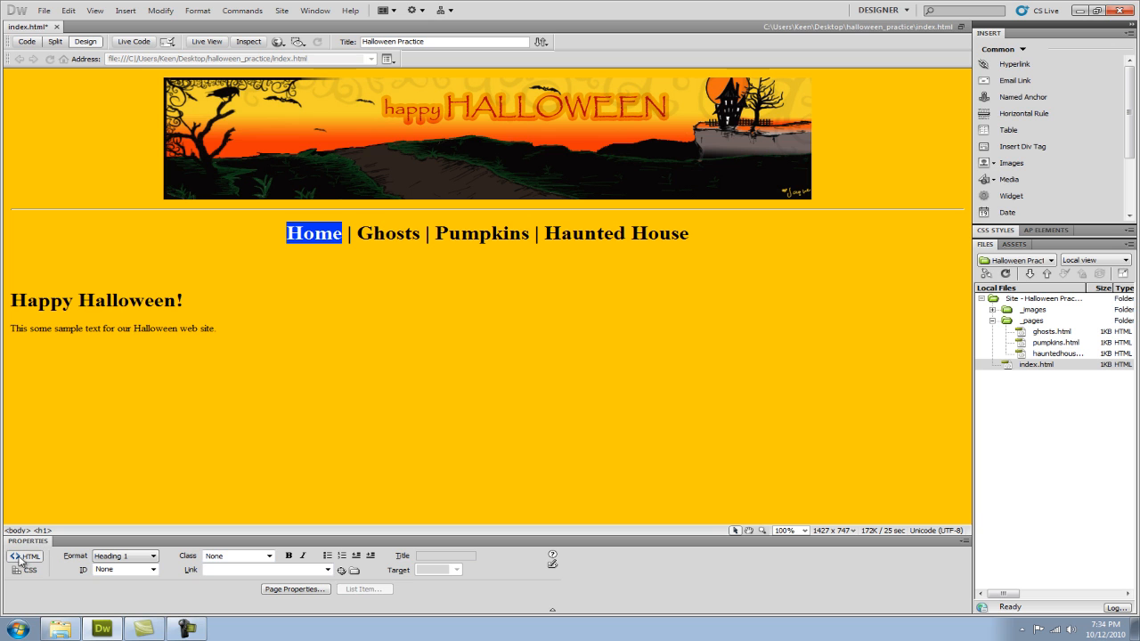
click(354, 573)
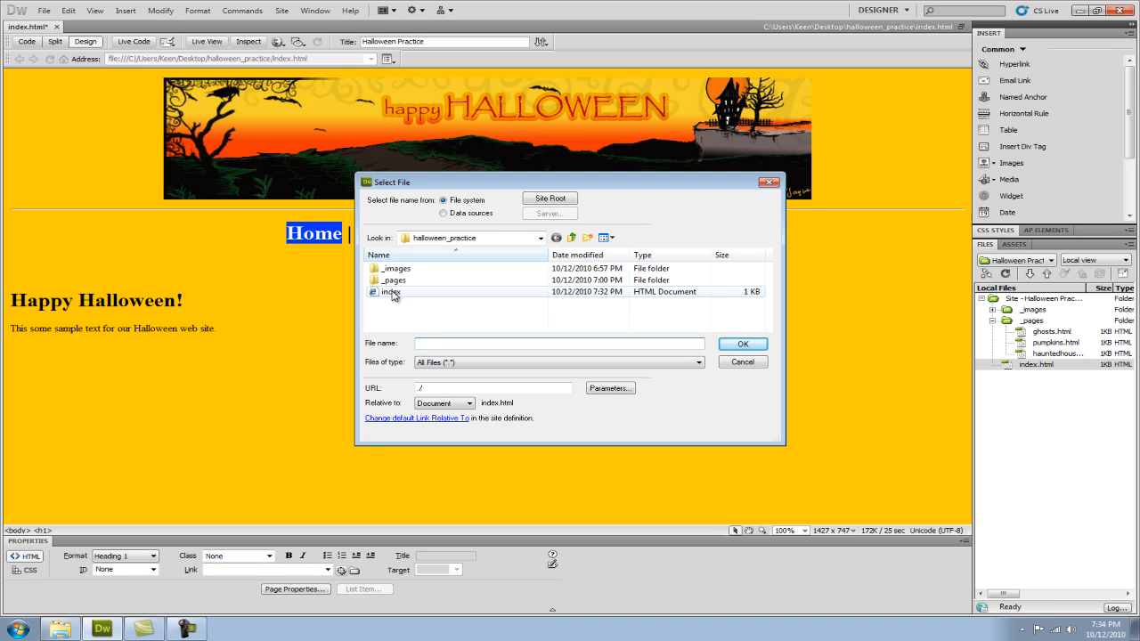
click(392, 292)
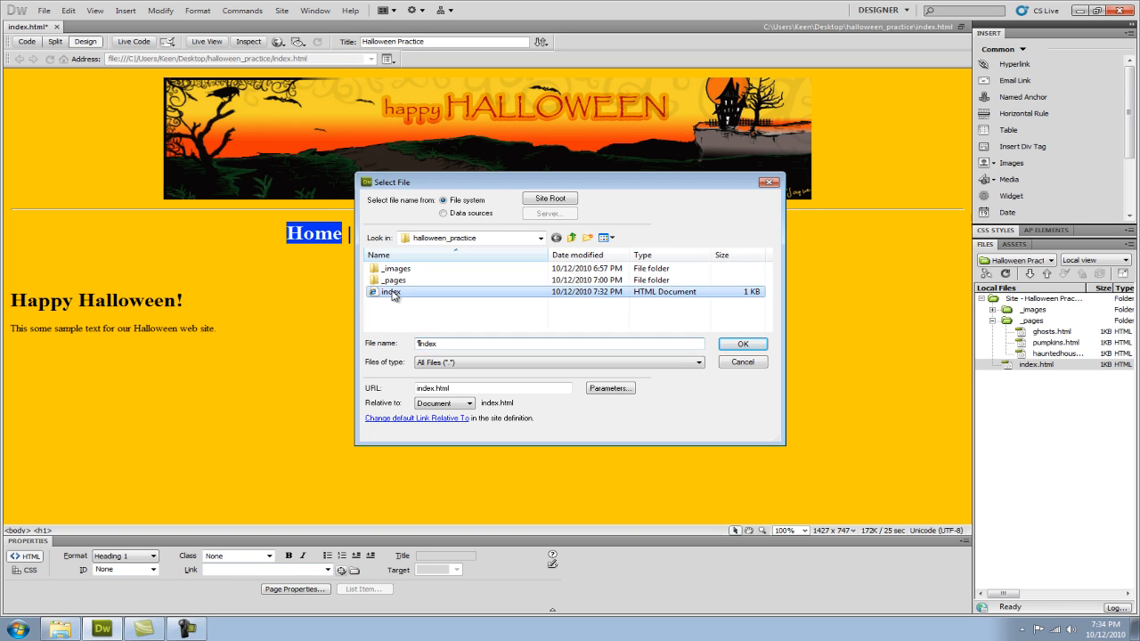
click(743, 345)
click(311, 266)
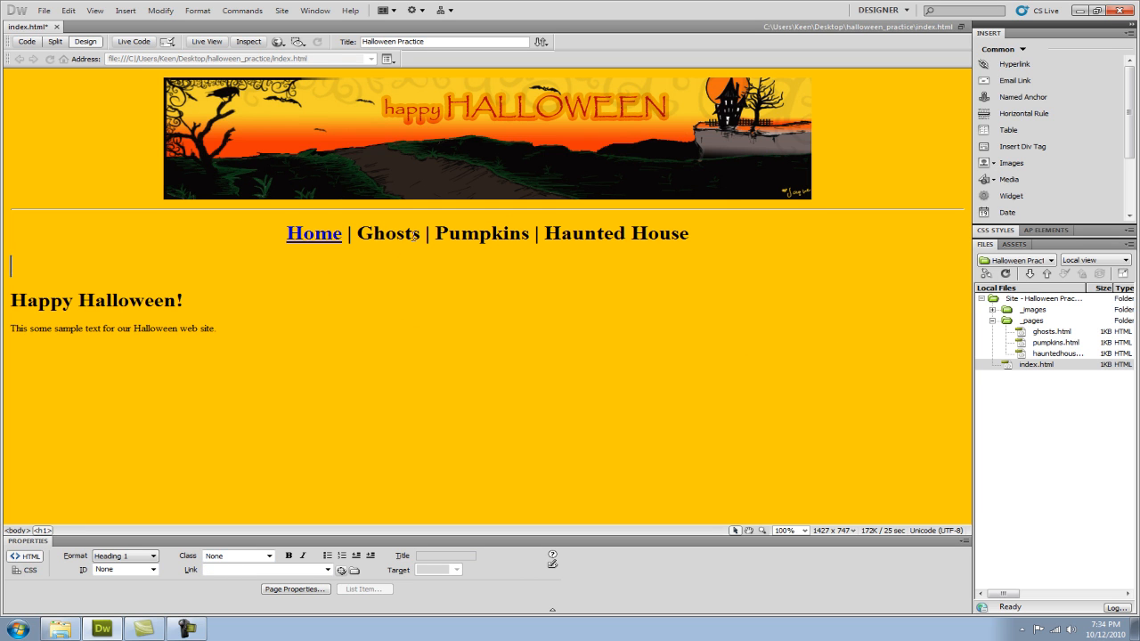
Link the word "Ghosts" in the navigation line to the ghosts page in the _pages folder.
drag(421, 235, 365, 240)
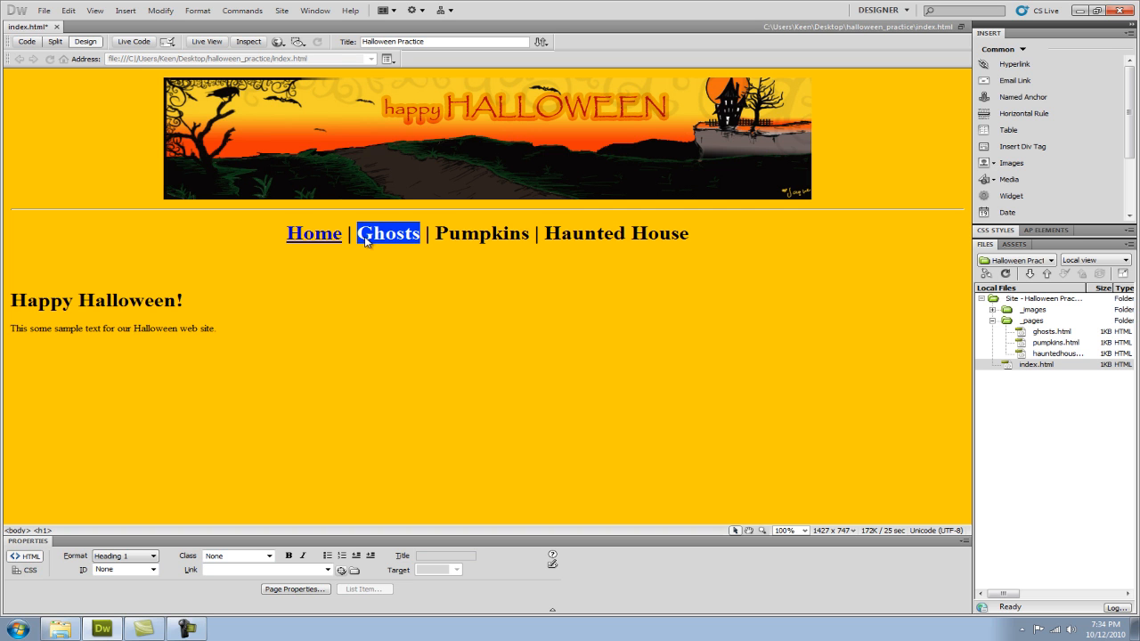
click(355, 571)
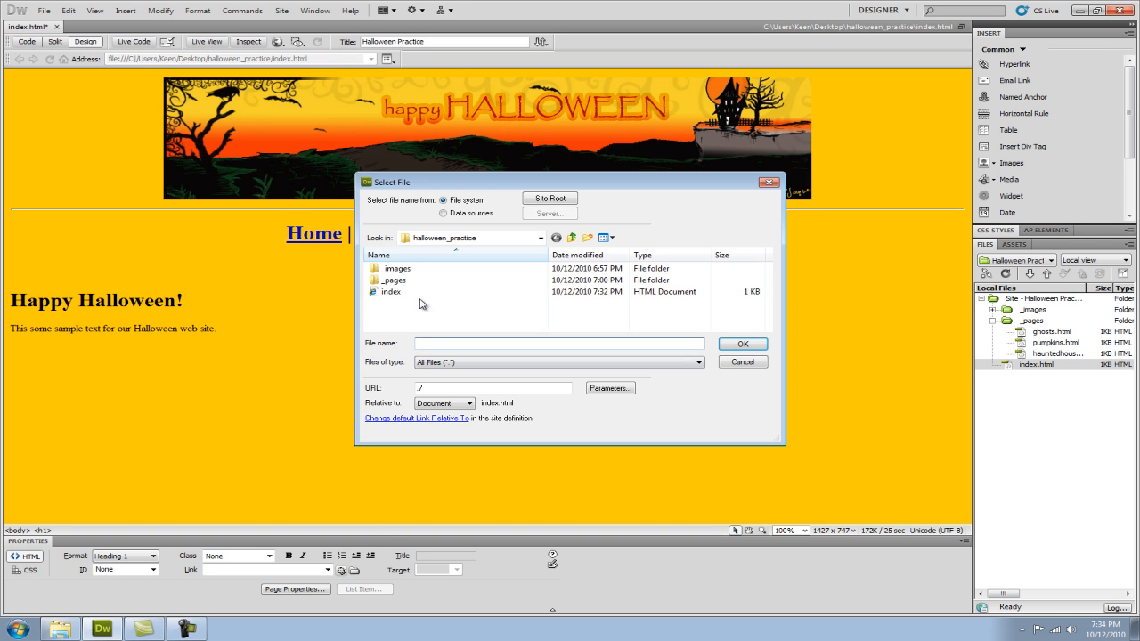
double_click(398, 282)
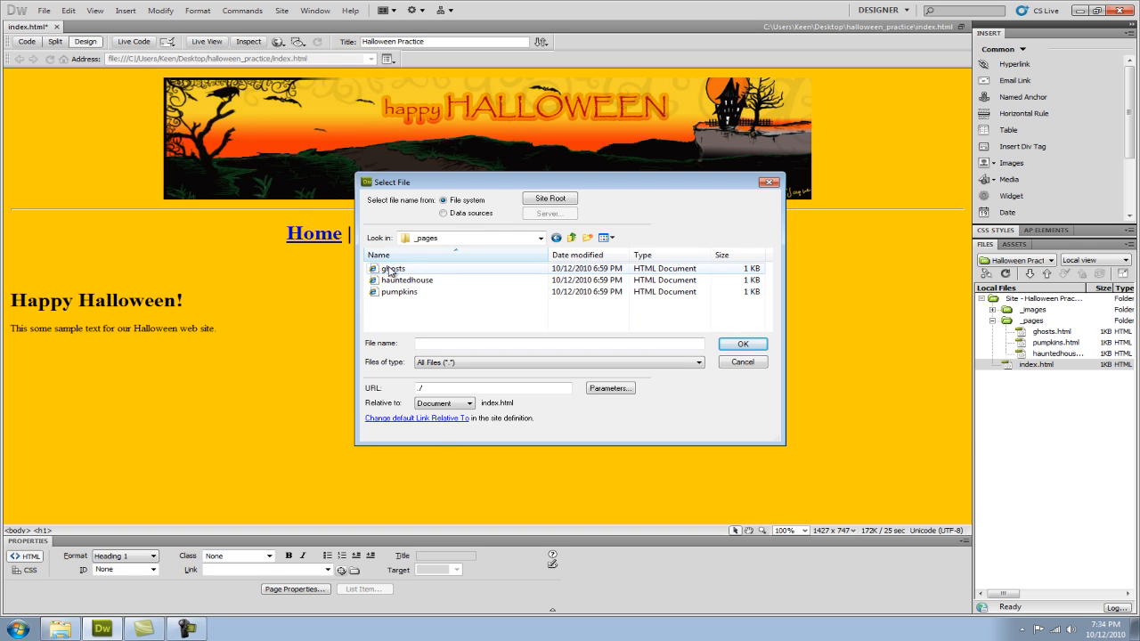
click(393, 269)
click(742, 344)
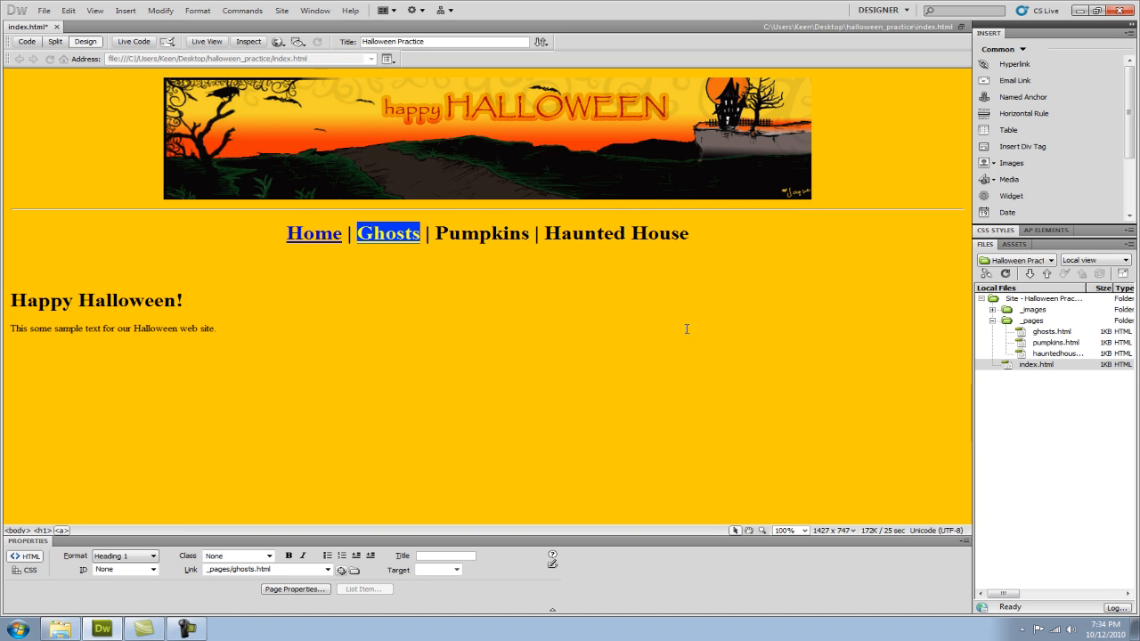
Link the word "Pumpkins" in the navigation line to the pumpkins page in the _pages folder.
drag(529, 235, 433, 236)
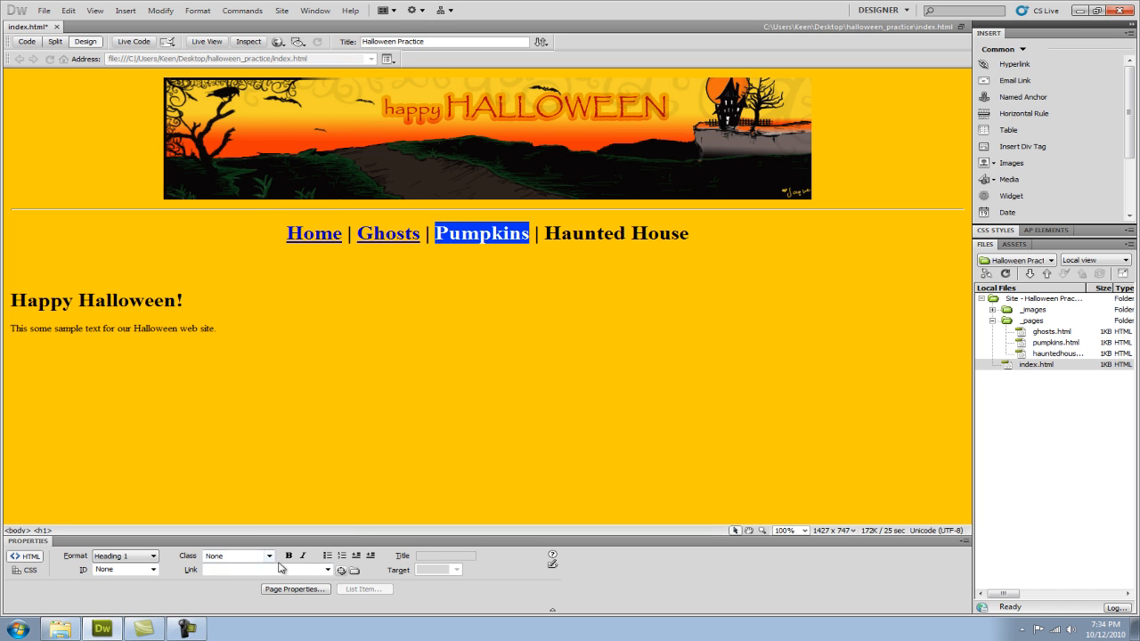
click(354, 570)
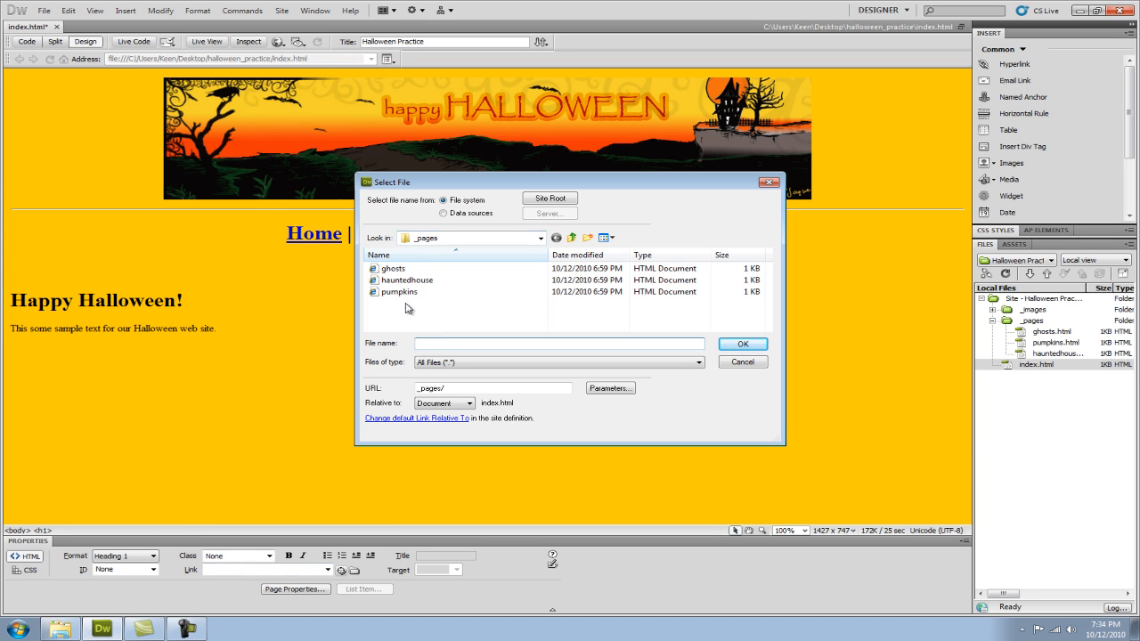
click(374, 293)
click(741, 343)
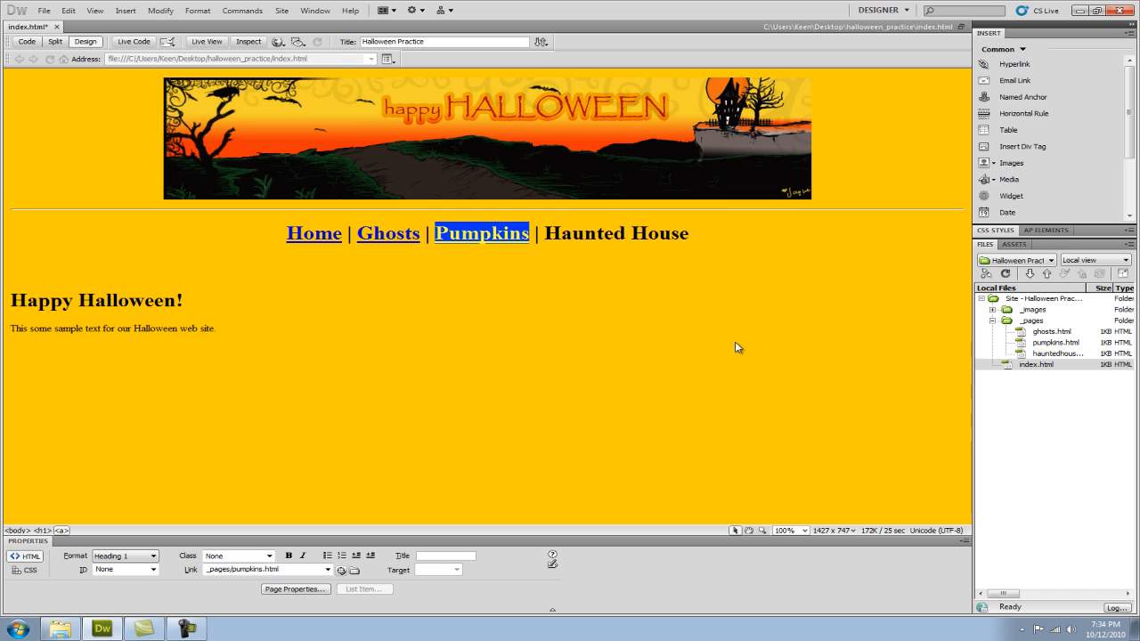
Link the words "Haunted House" in the navigation line to the hauntedhouse page in the _pages folder.
drag(691, 234, 549, 234)
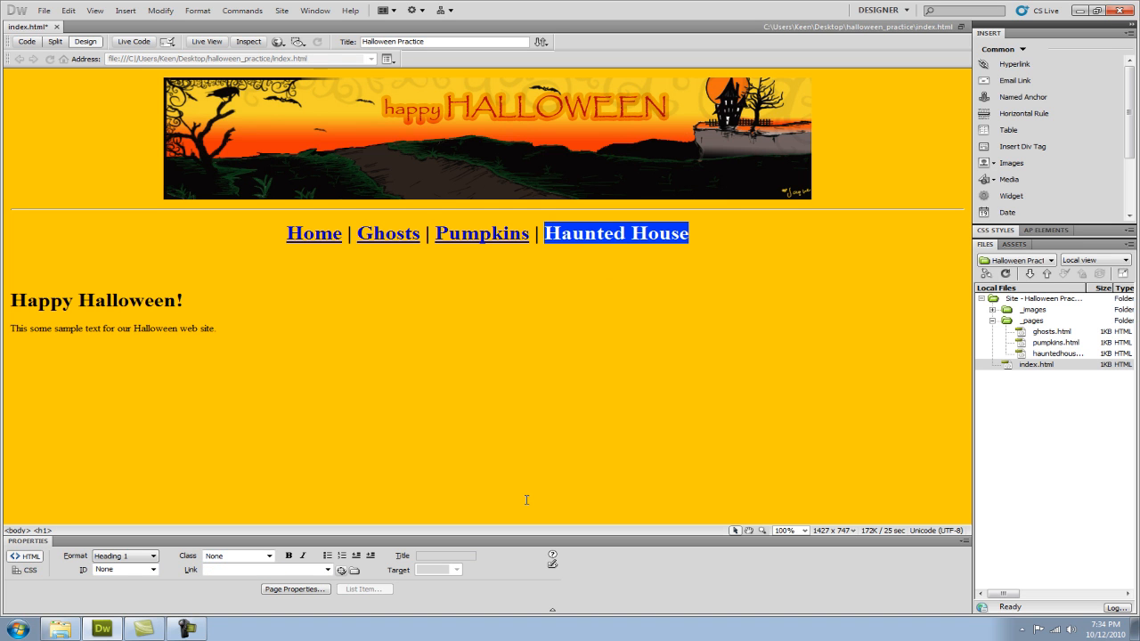
click(355, 570)
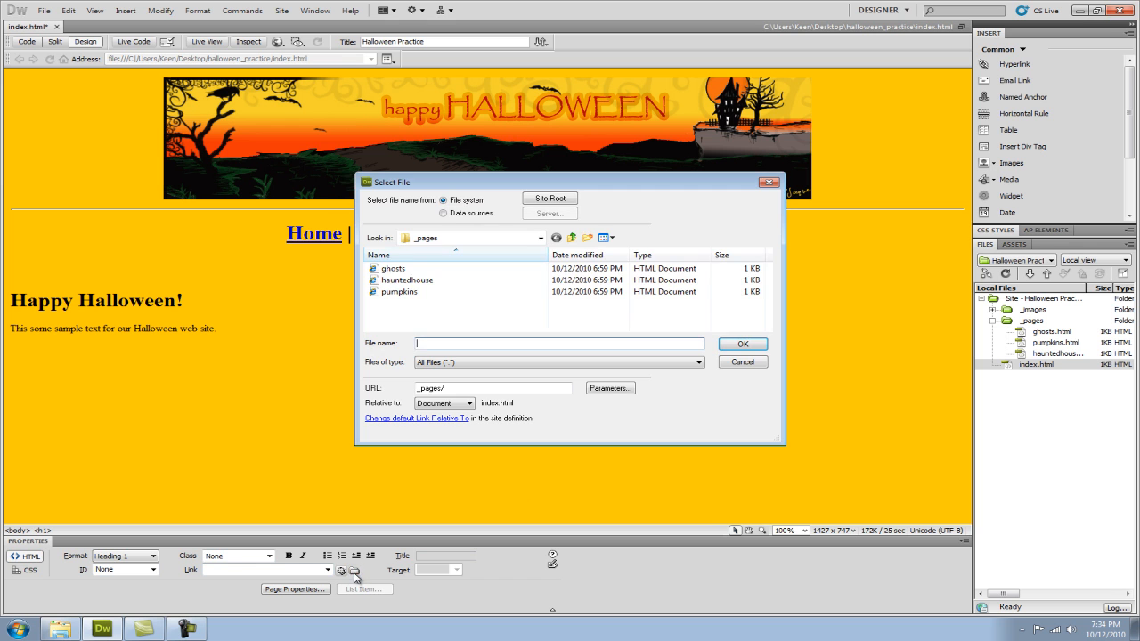
click(407, 281)
click(739, 348)
click(329, 339)
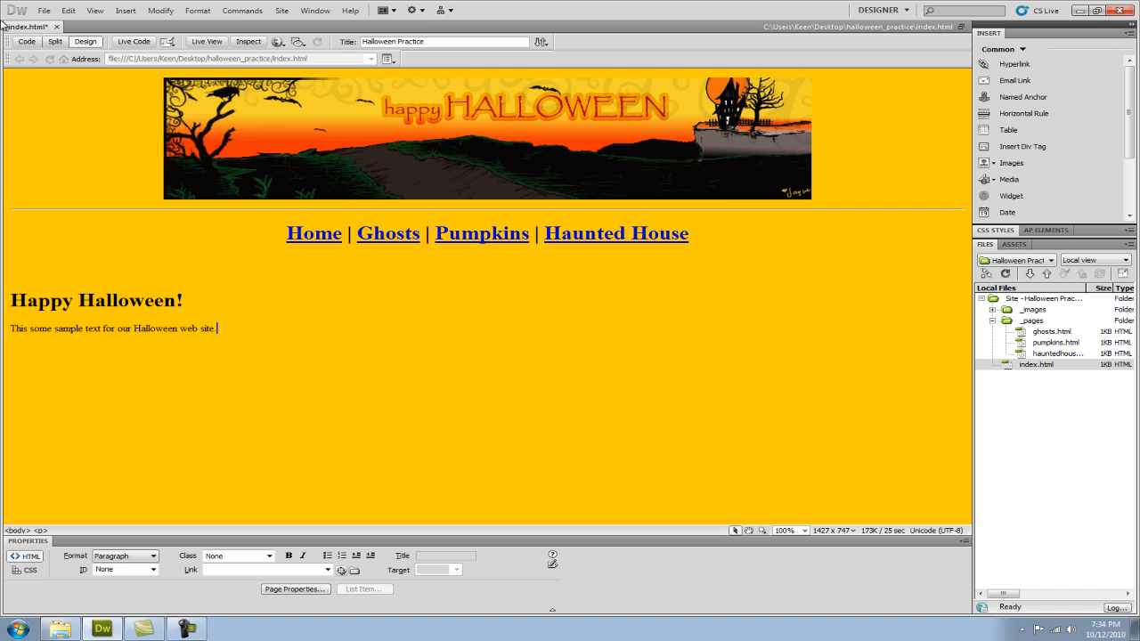
Save the index page and copy its banner, horizontal rule and navigation line.
click(44, 11)
click(62, 143)
click(689, 233)
drag(700, 237, 372, 159)
key(ctrl+c)
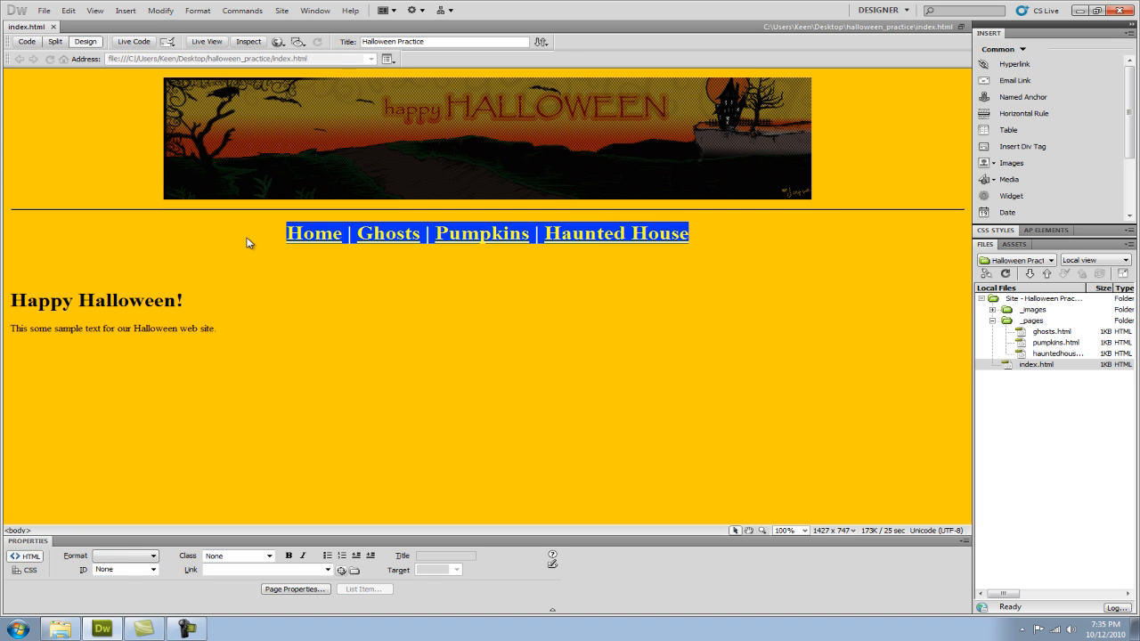
Open ghosts.html from the _pages folder and paste the copied banner, rule and navigation line into it.
click(1051, 331)
double_click(1051, 331)
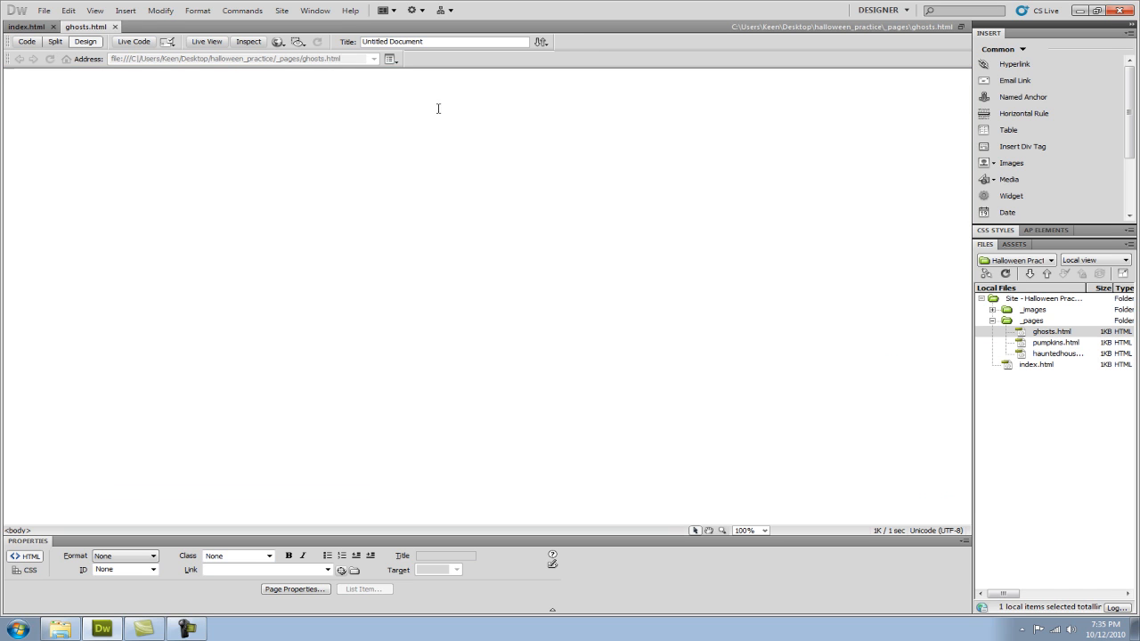
key(ctrl+v)
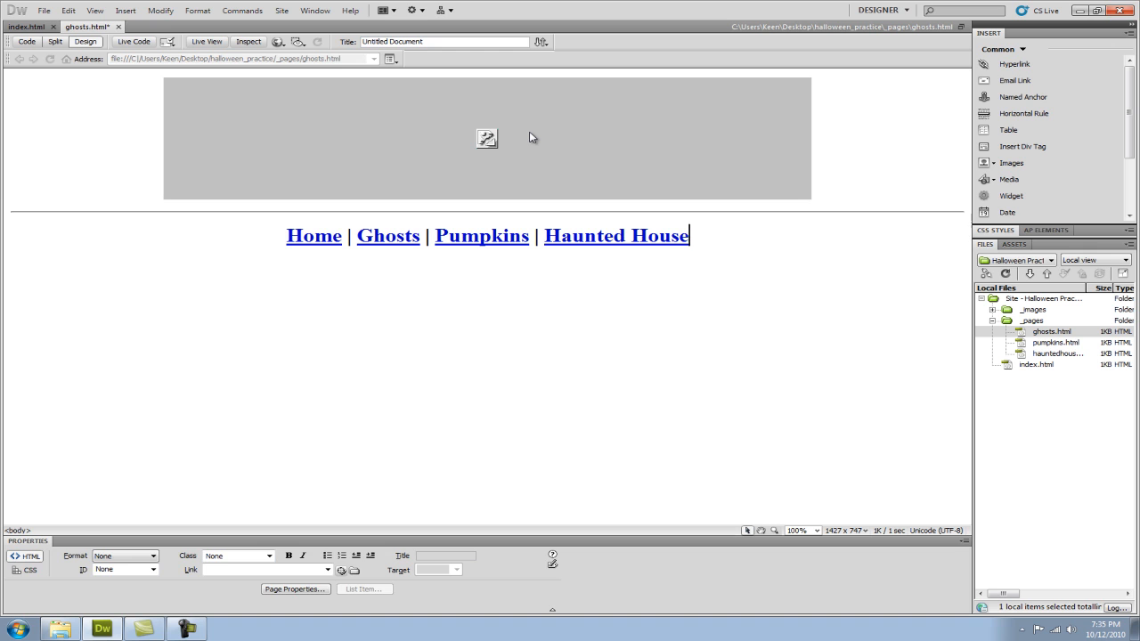
Point the broken banner image on the ghosts page to halloween_banner in the _images folder.
click(529, 137)
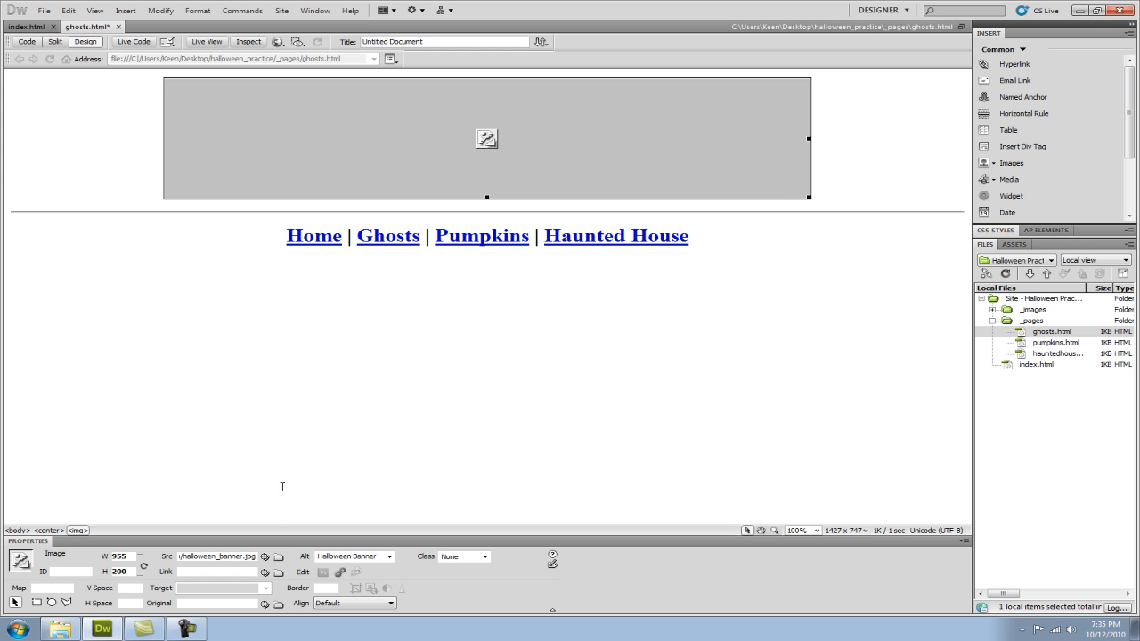
click(278, 557)
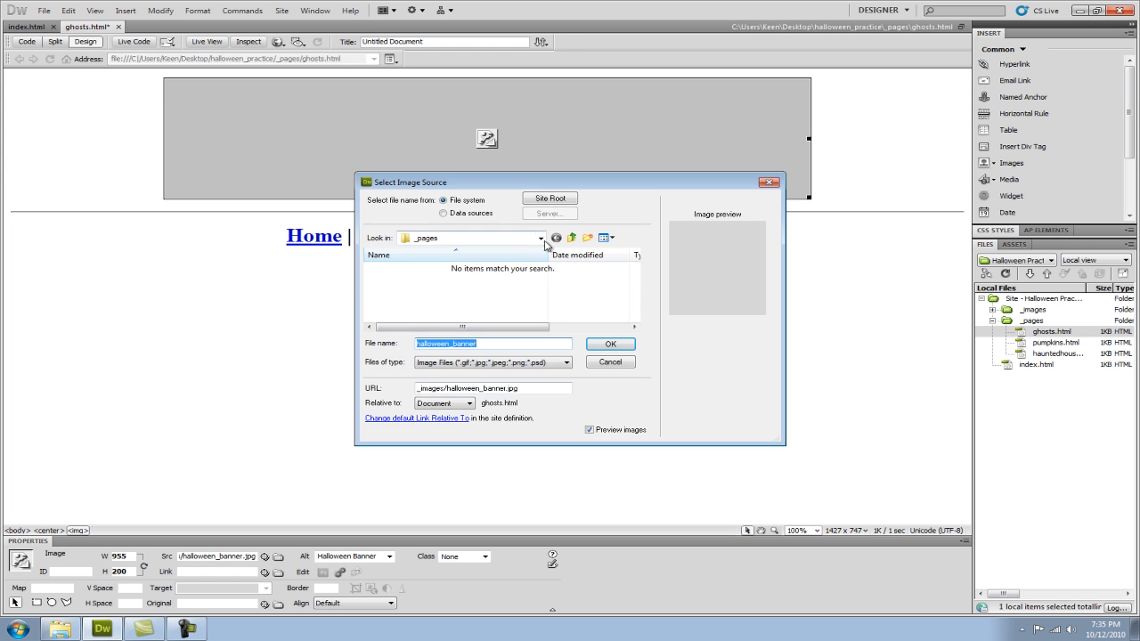
click(571, 238)
click(408, 272)
double_click(408, 269)
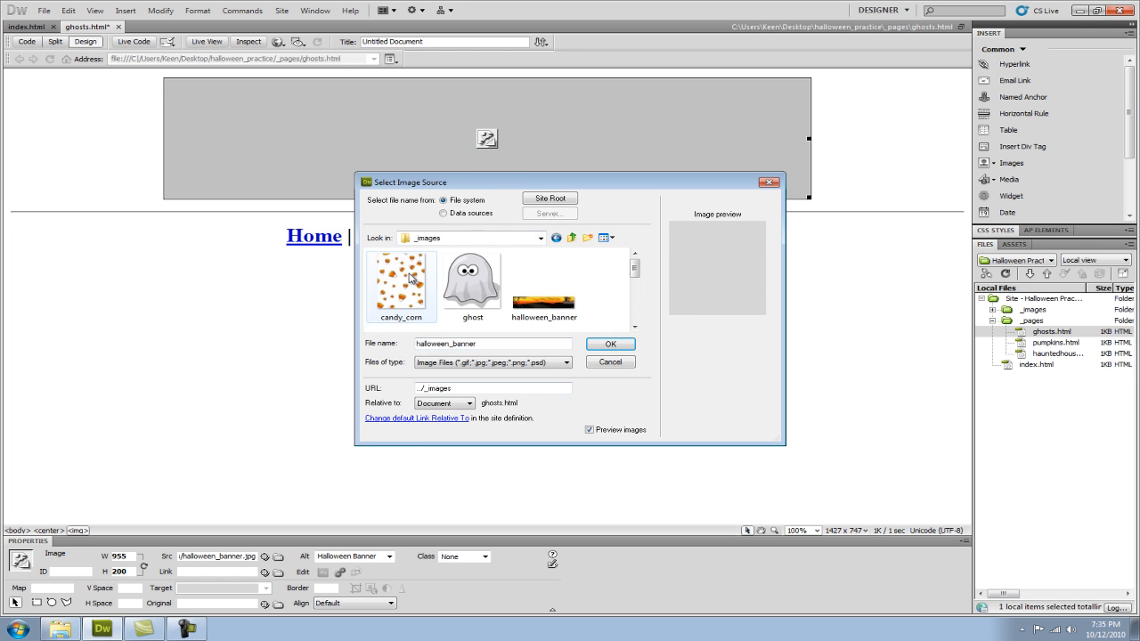
click(548, 294)
click(602, 344)
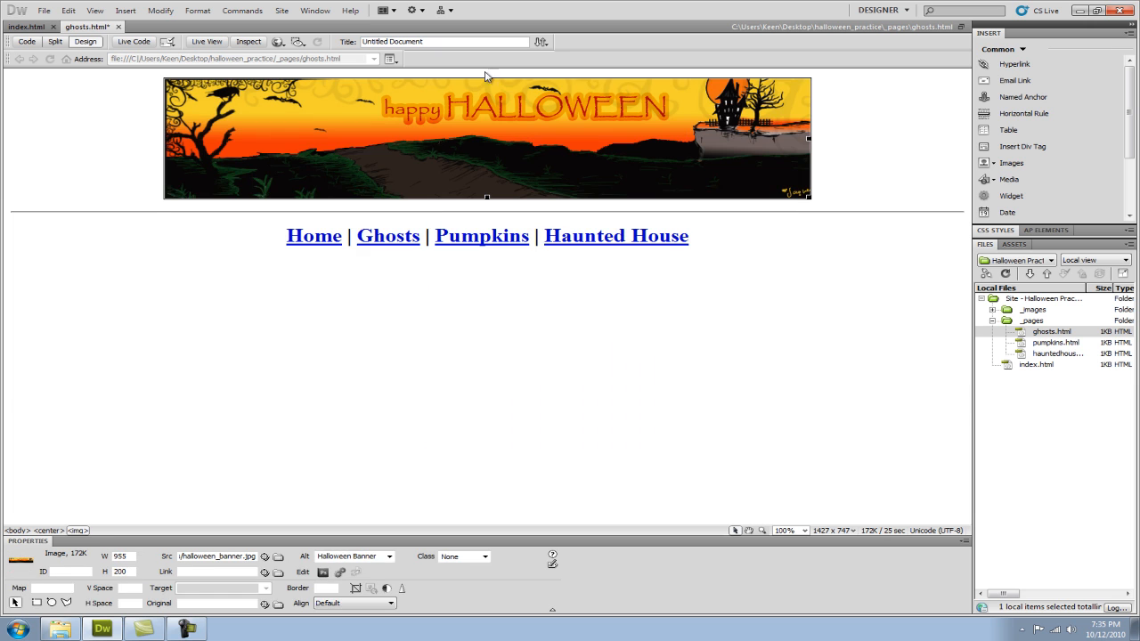
Add the paragraph "This is the ghosts page!" below the navigation line and save the ghosts page.
click(710, 241)
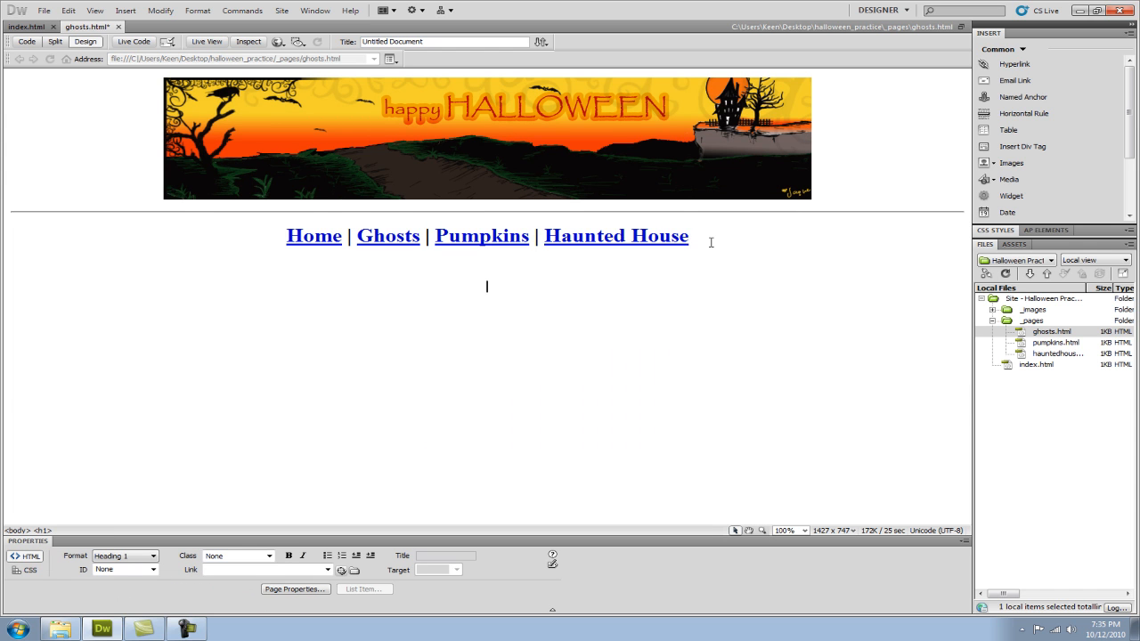
text(This is the ghosts page!)
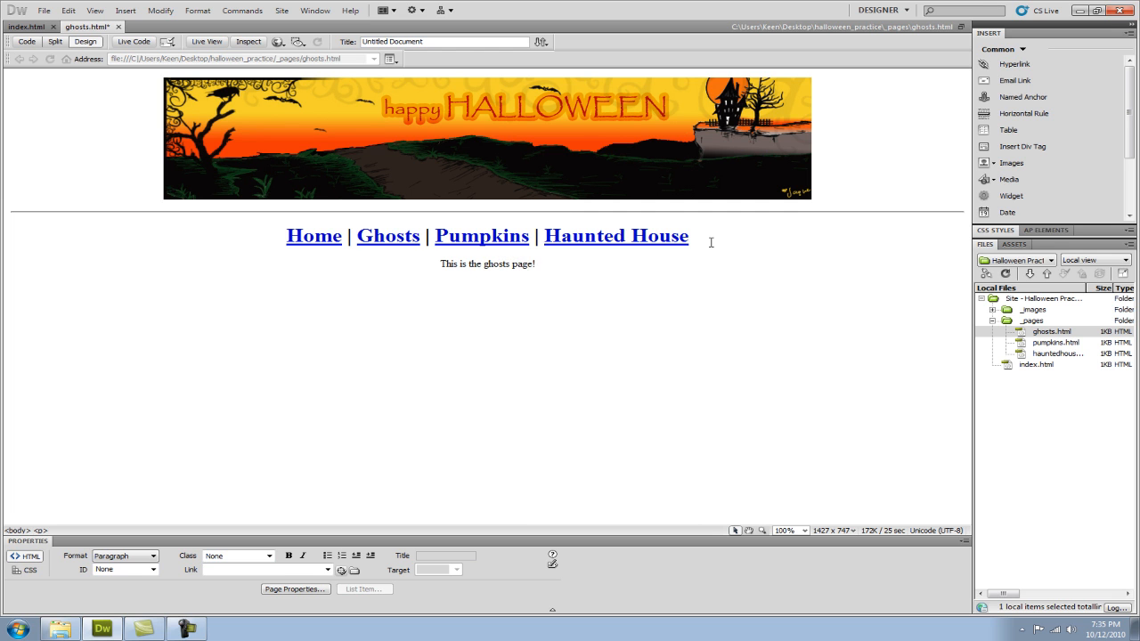
click(42, 11)
click(76, 141)
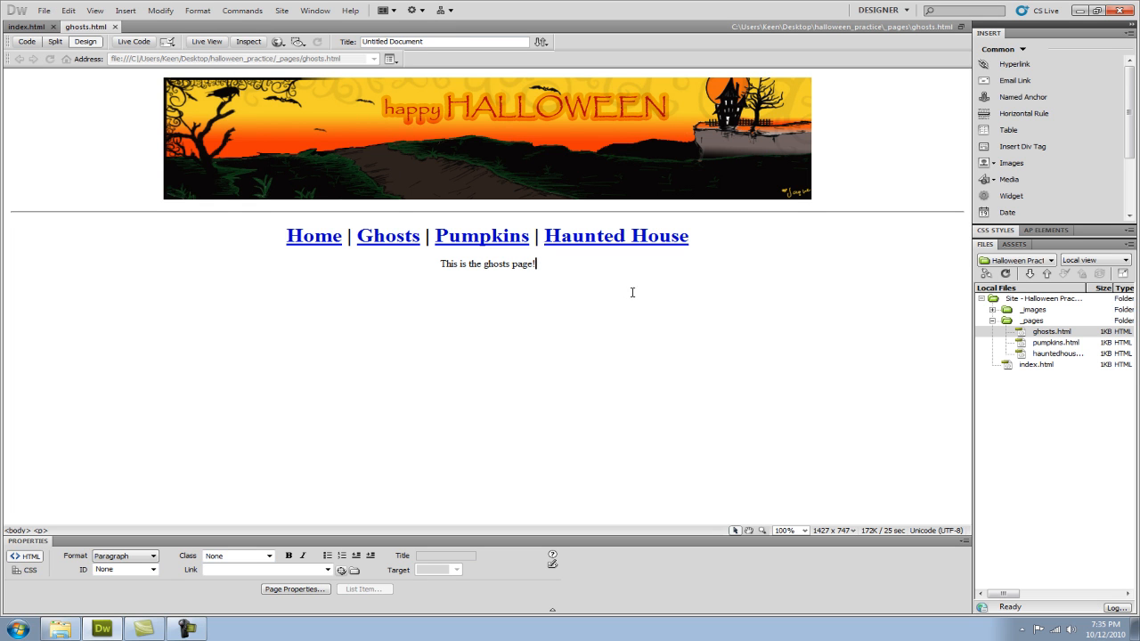
Open pumpkins.html from the _pages folder and paste the copied banner, rule and navigation line into it.
click(1059, 345)
double_click(1059, 347)
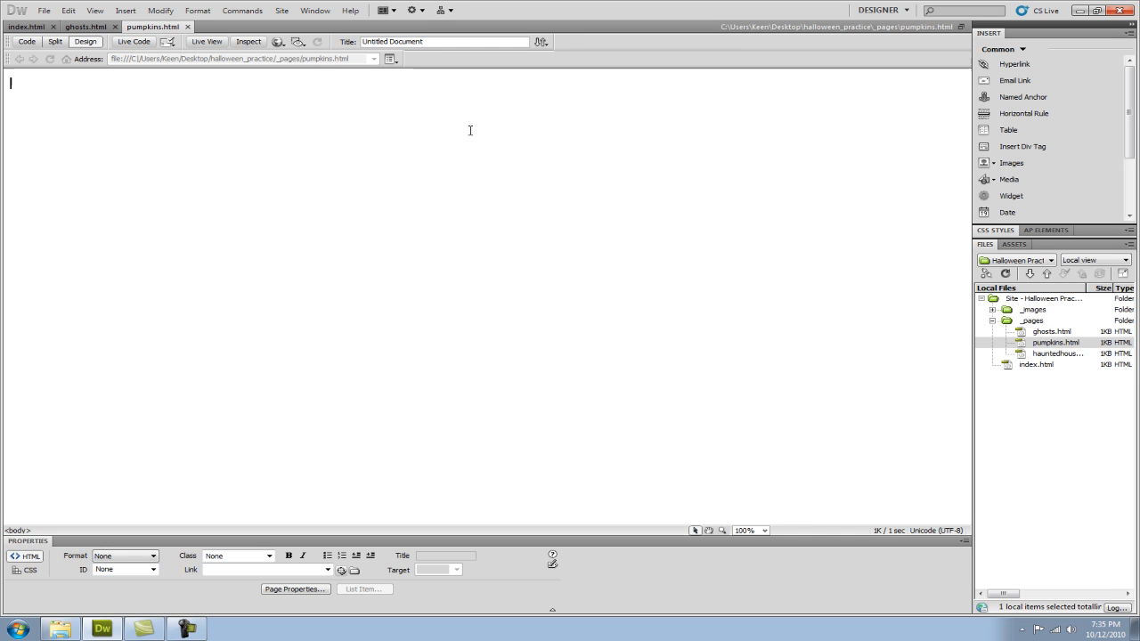
key(ctrl+v)
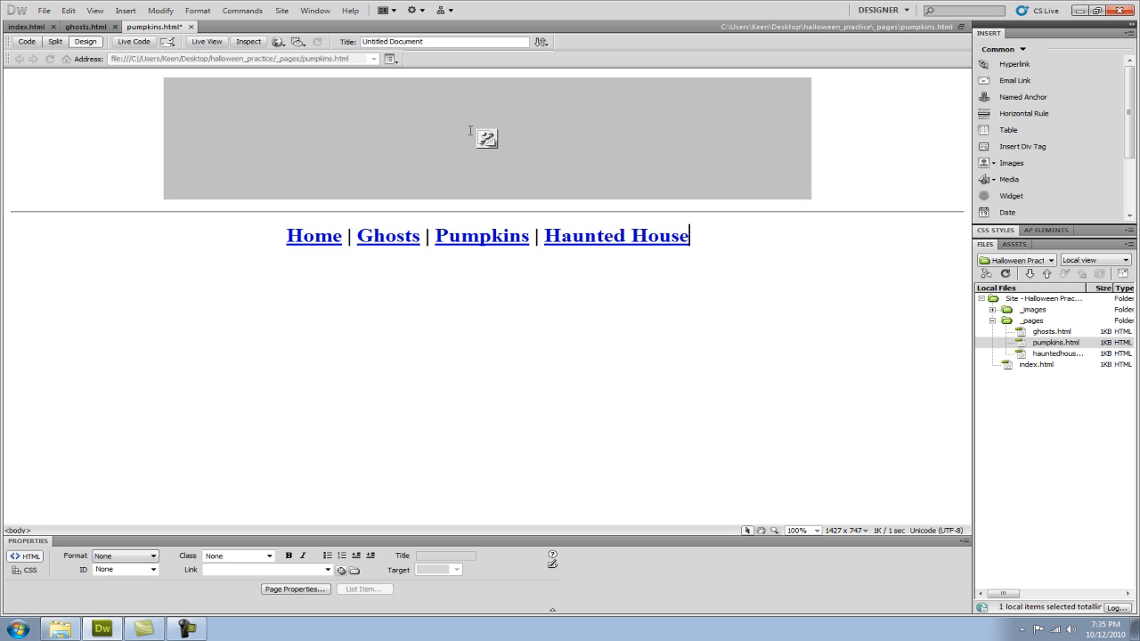
Preview the pumpkins page in Live View to check the pasted banner, and return to the design view.
click(594, 166)
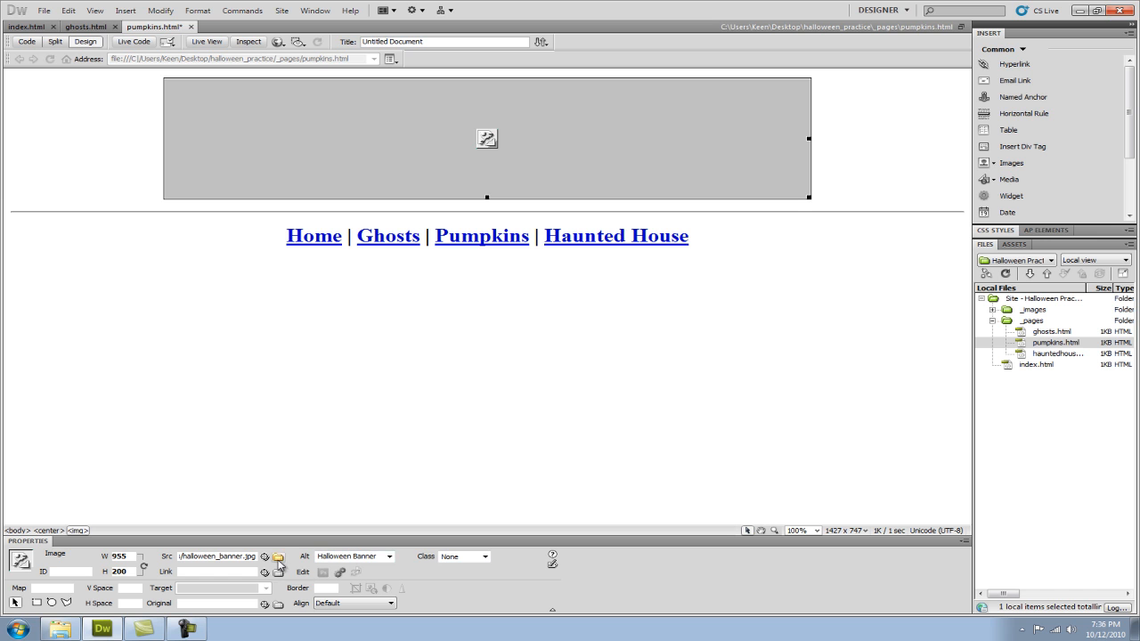
click(211, 42)
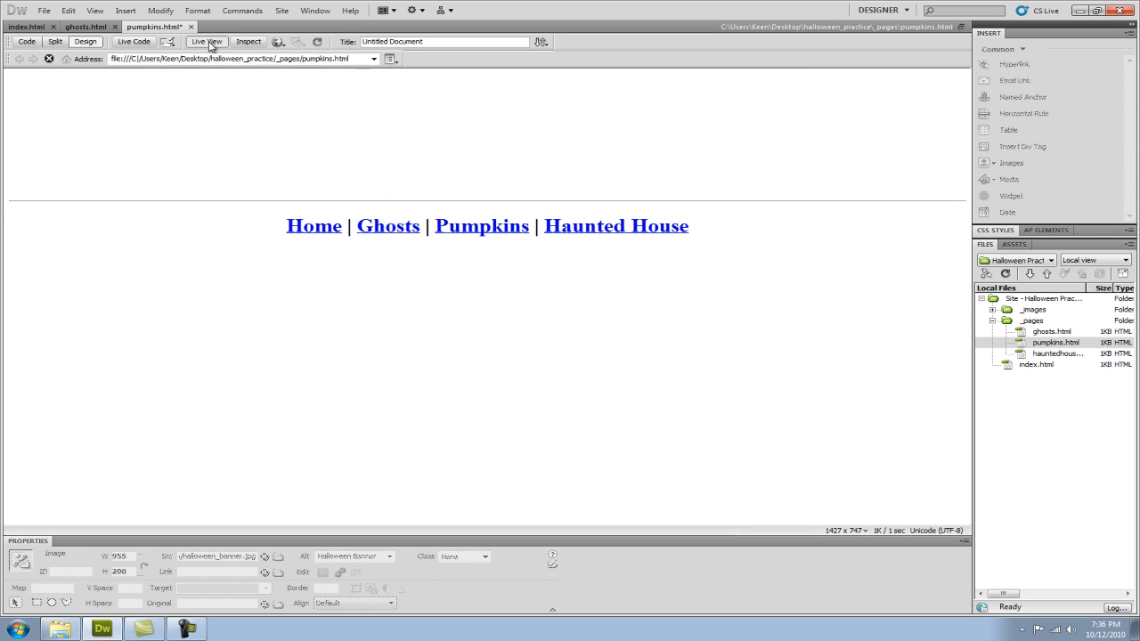
click(209, 41)
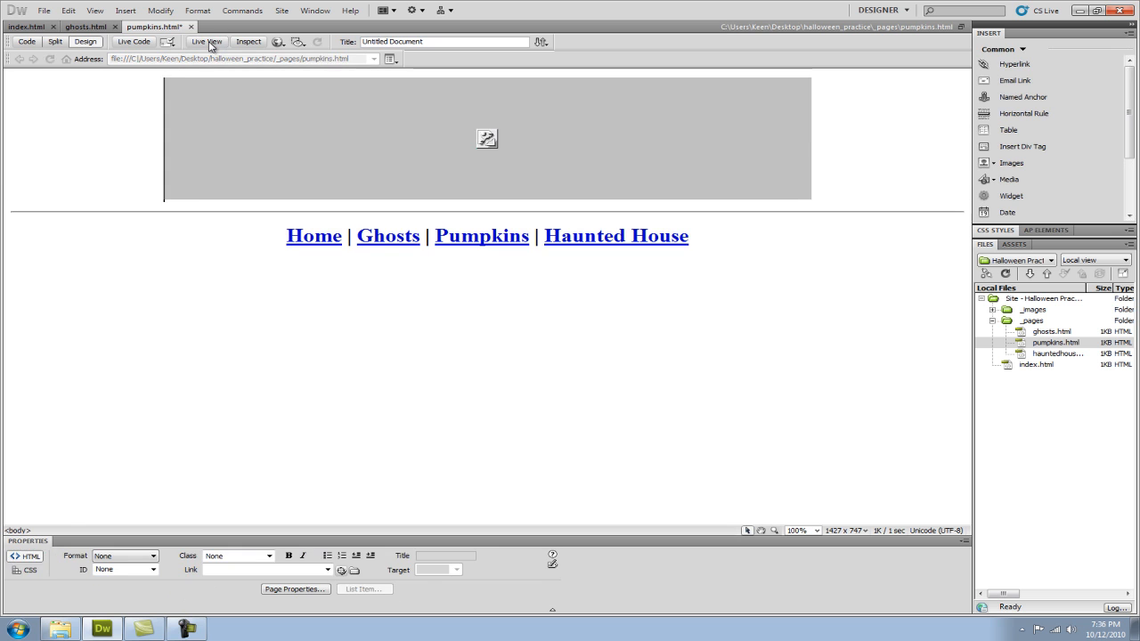
Point the broken banner image on the pumpkins page to halloween_banner in the _images folder.
click(451, 164)
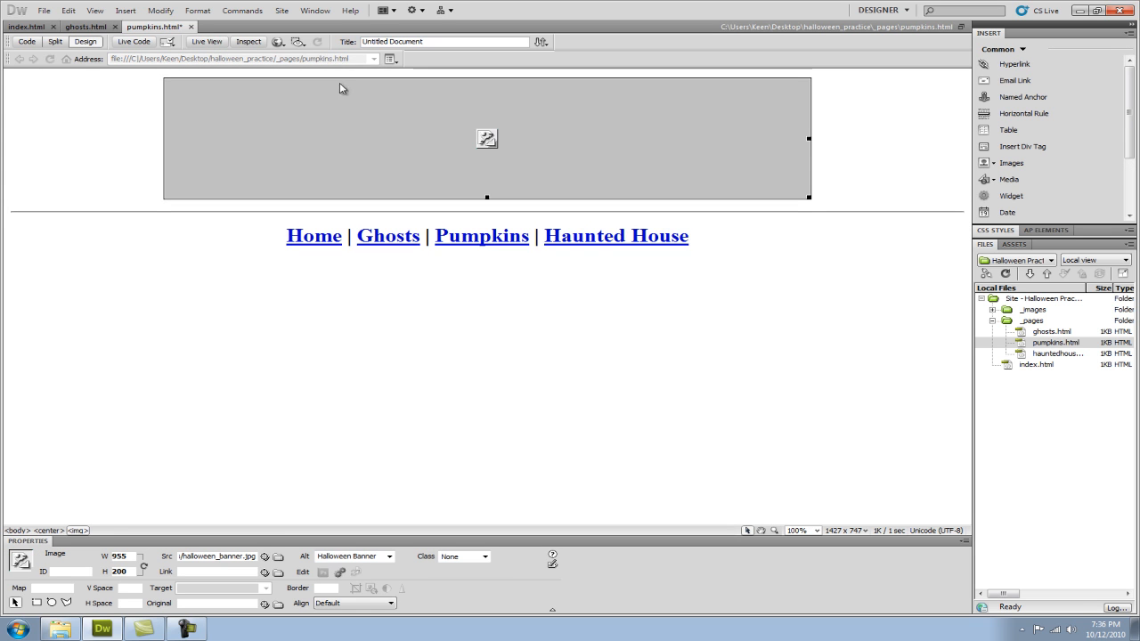
click(278, 558)
click(544, 288)
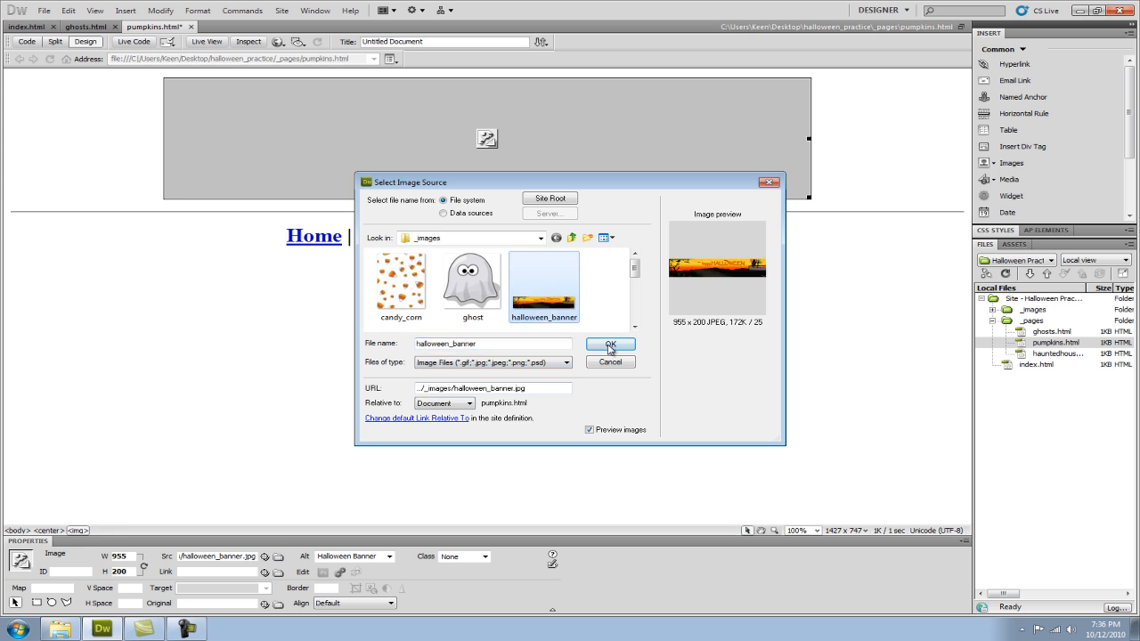
click(608, 346)
Add the paragraph "This is the pumpkins page!" below the navigation line and save the pumpkins page.
click(684, 273)
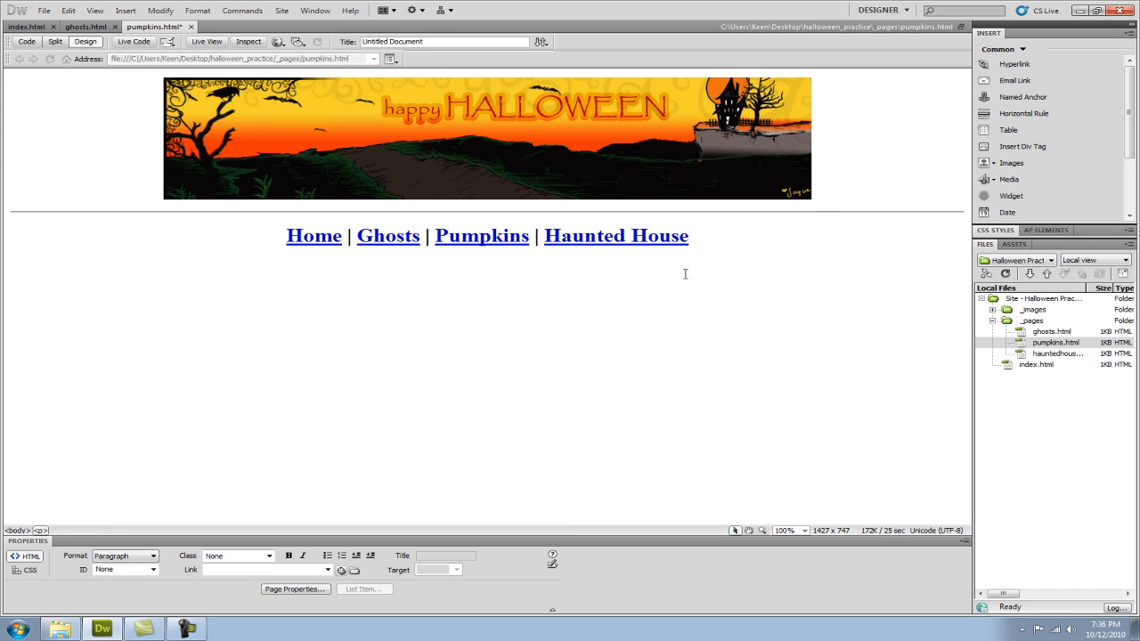
text(This is the pumpkins page!)
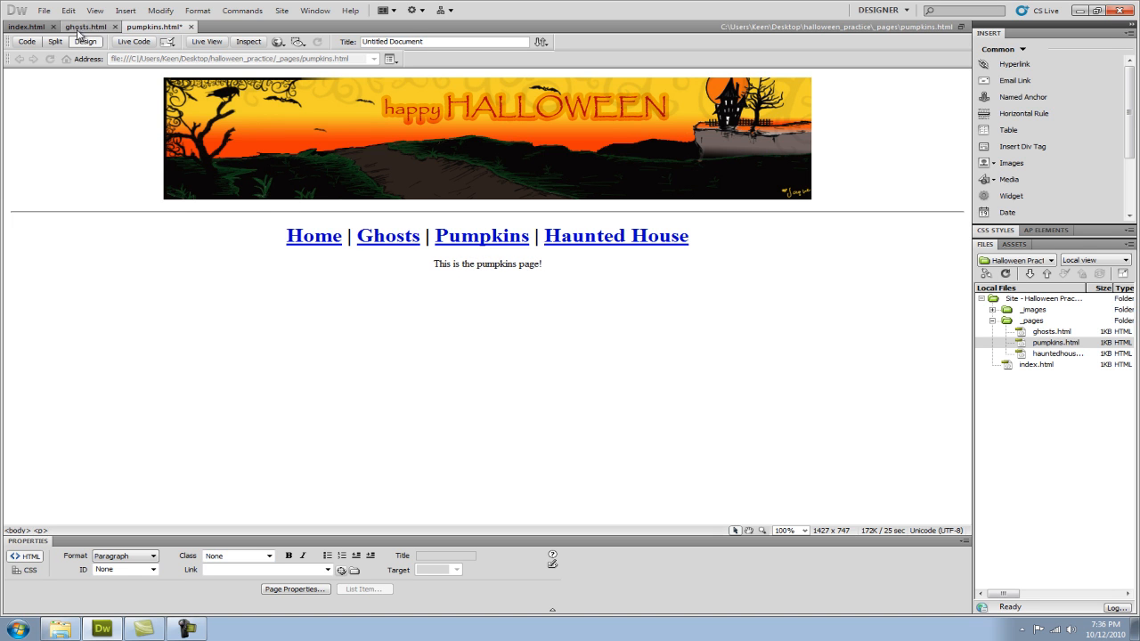
click(43, 10)
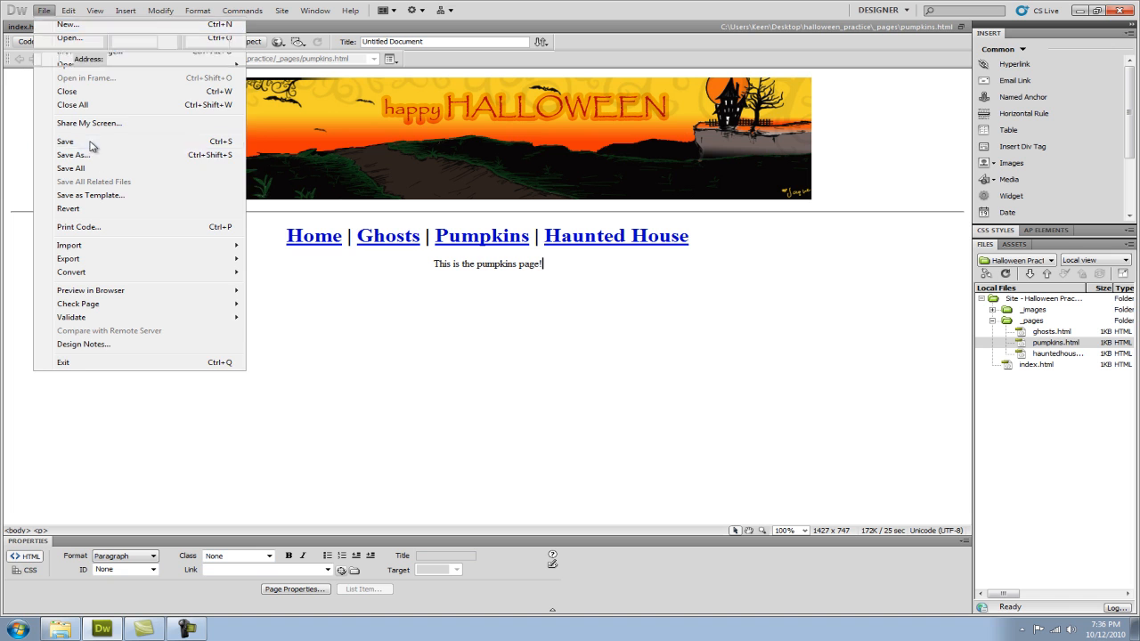
click(89, 142)
Paste the copied banner and navigation line into hauntedhouse.html and point the banner image to halloween_banner in the _images folder.
double_click(1060, 353)
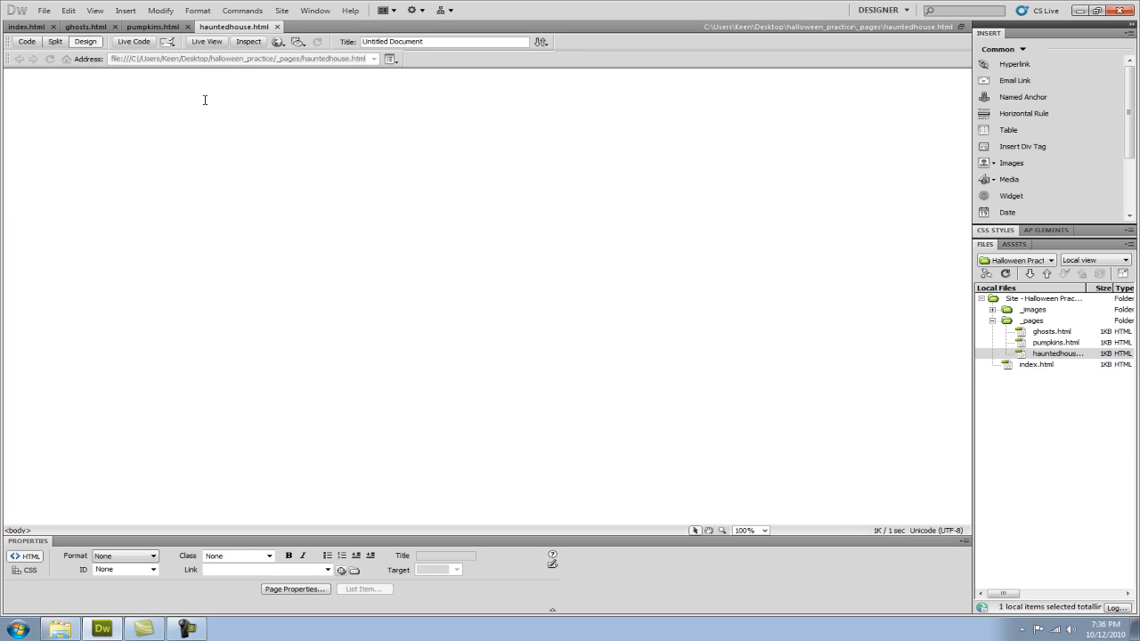
text(Home | Ghosts | Pumpkins | Haunted House)
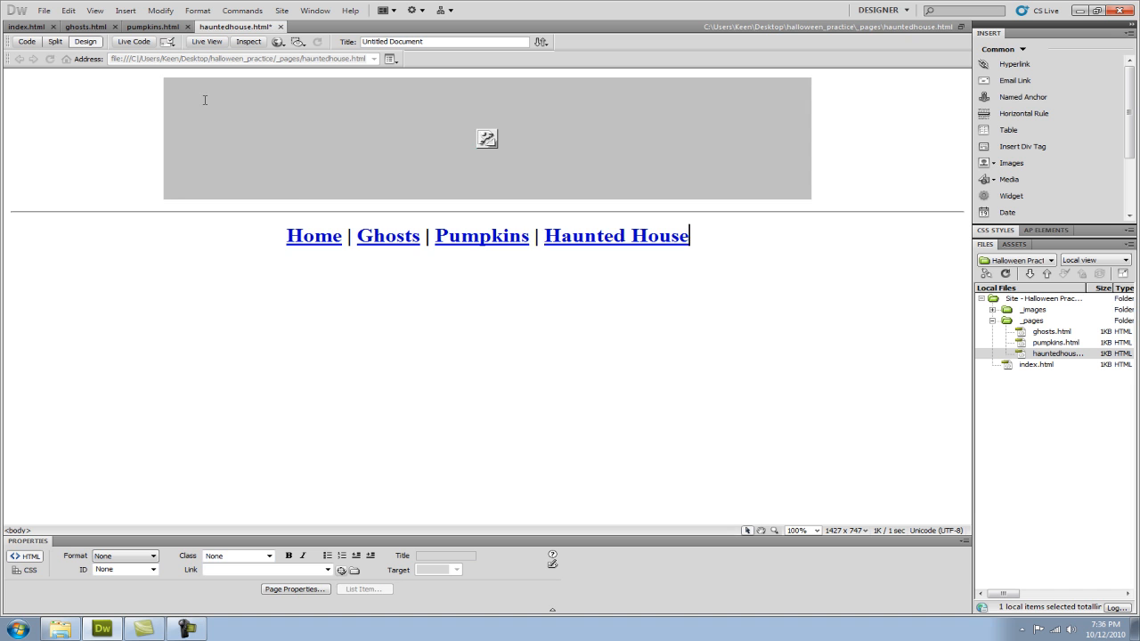
click(336, 114)
click(279, 557)
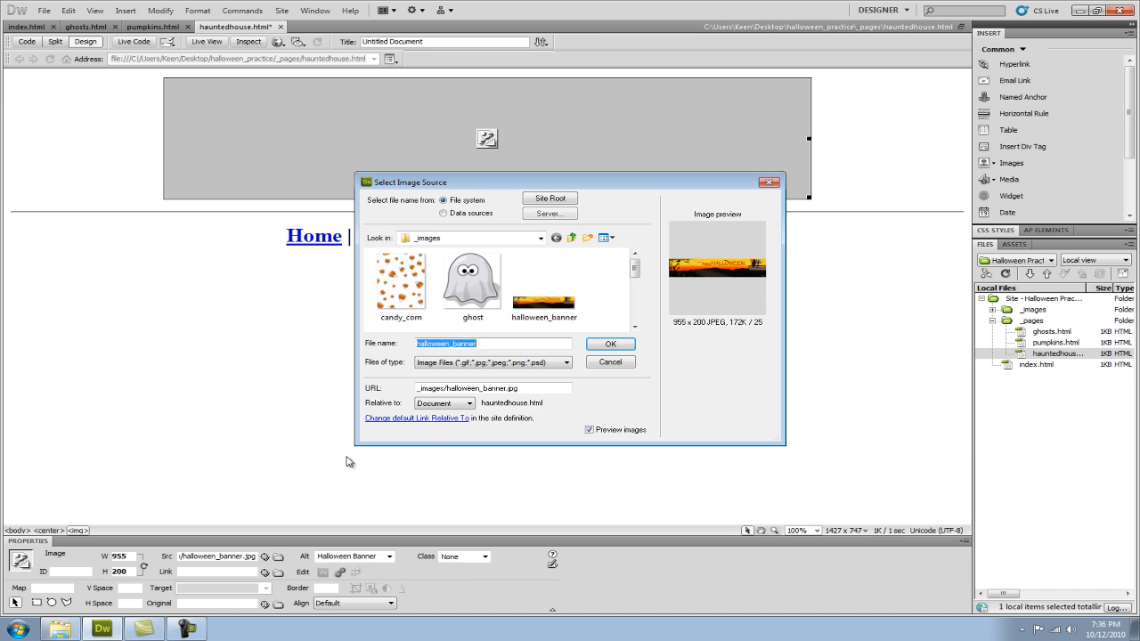
click(562, 308)
click(614, 345)
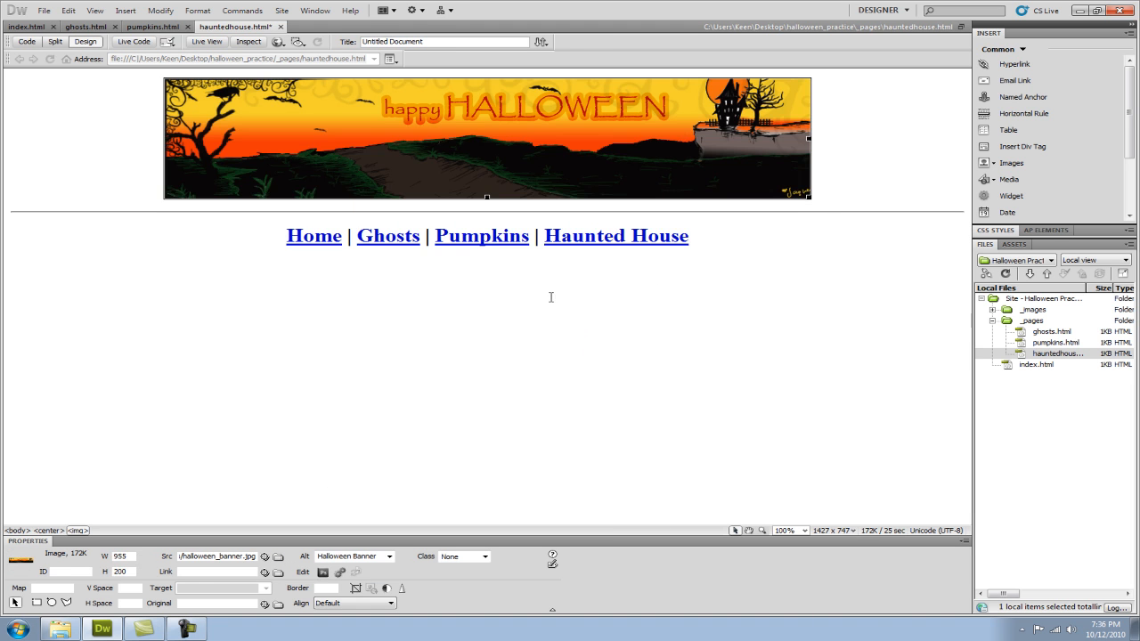
Add the paragraph "This is the haunted house page!" below the navigation line.
click(721, 241)
key(Return)
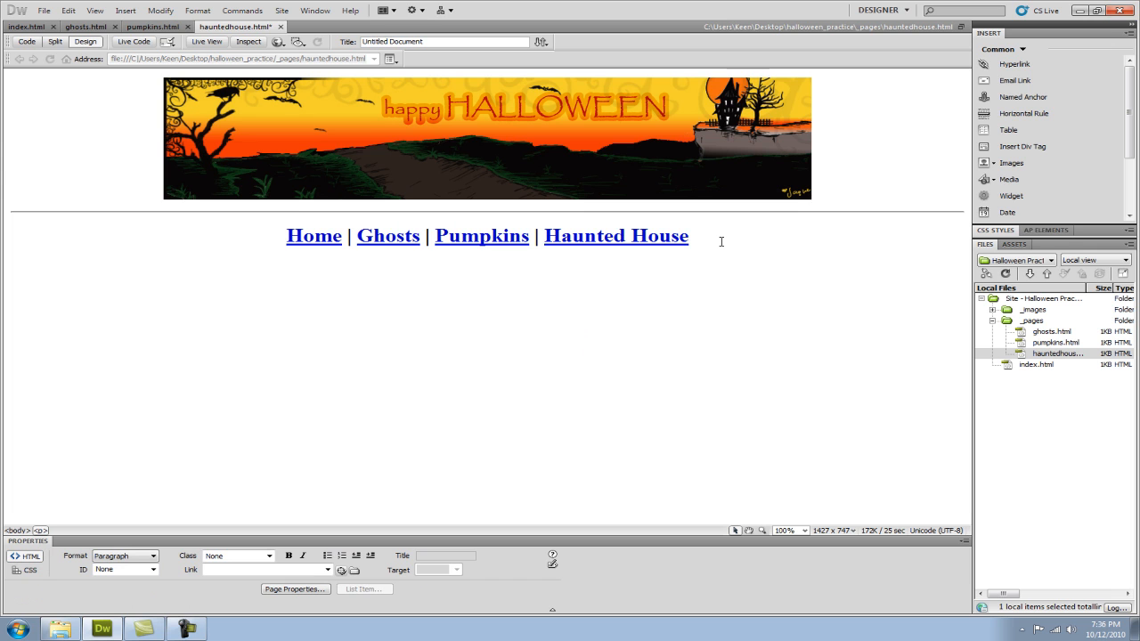
text(This is the haunted house page!)
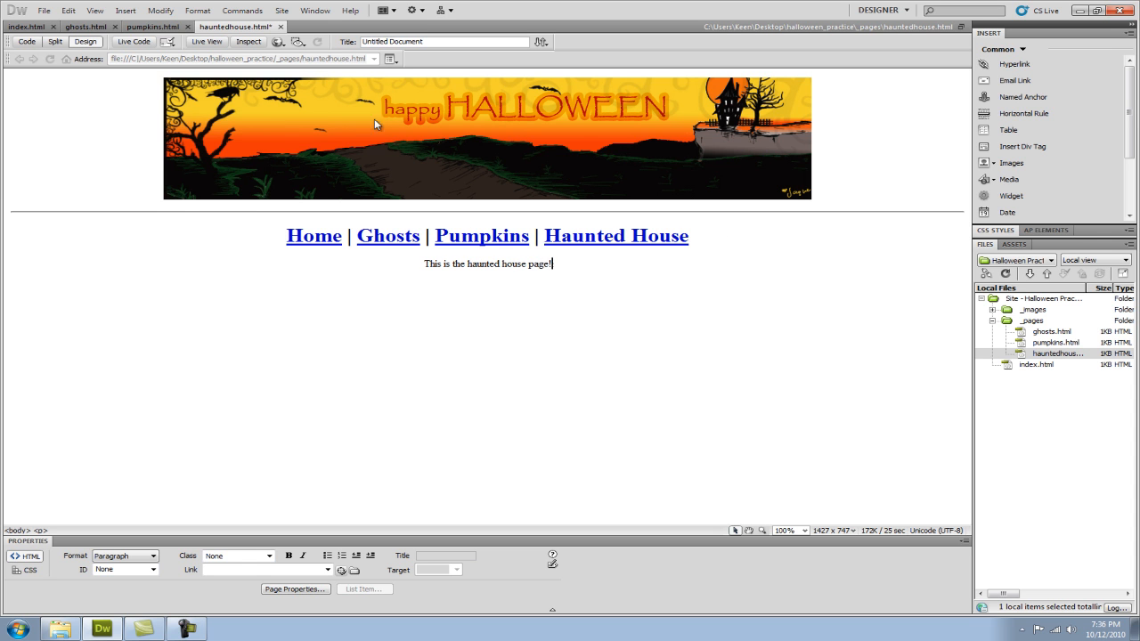
Set spooky_background.gif from the _images folder as the haunted house page's background image in the HTML appearance properties.
click(164, 11)
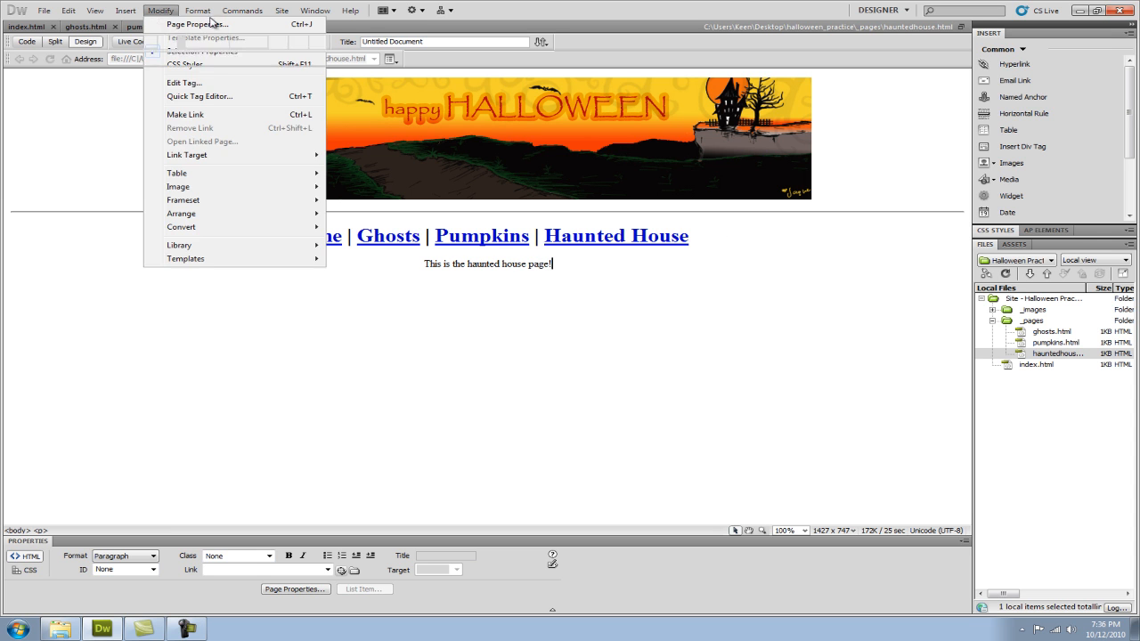
click(192, 24)
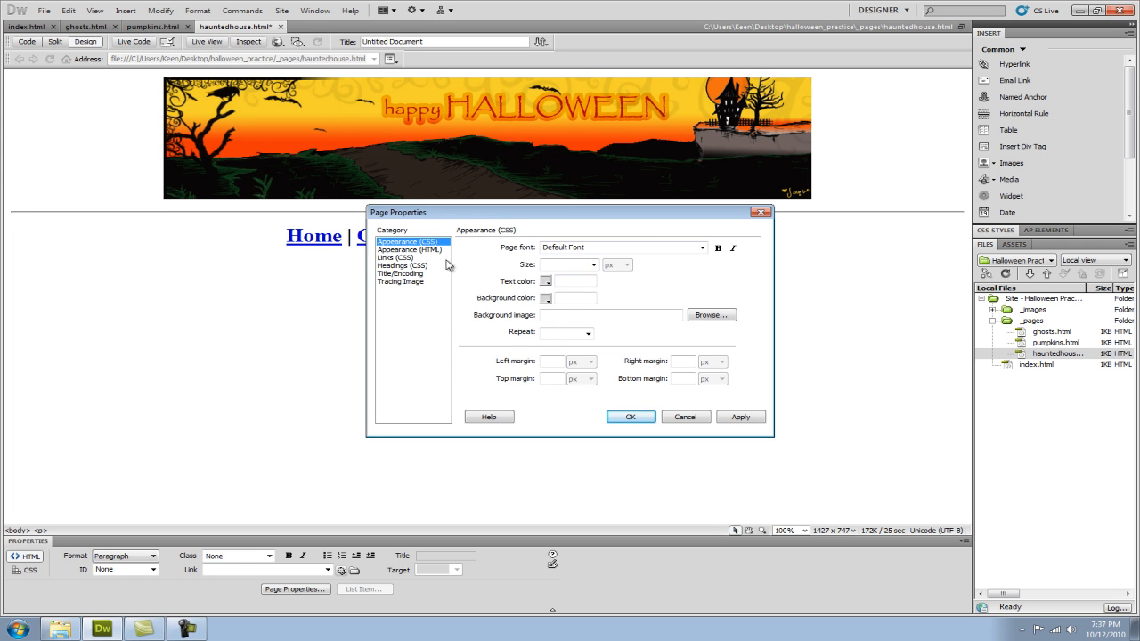
click(419, 249)
click(682, 249)
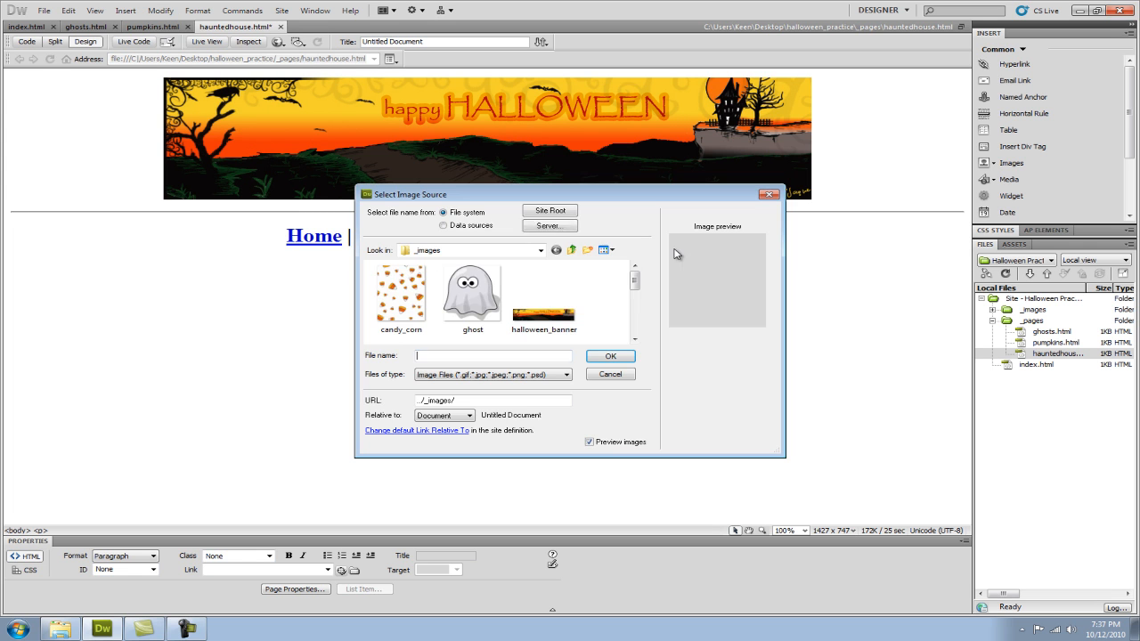
click(636, 310)
click(636, 311)
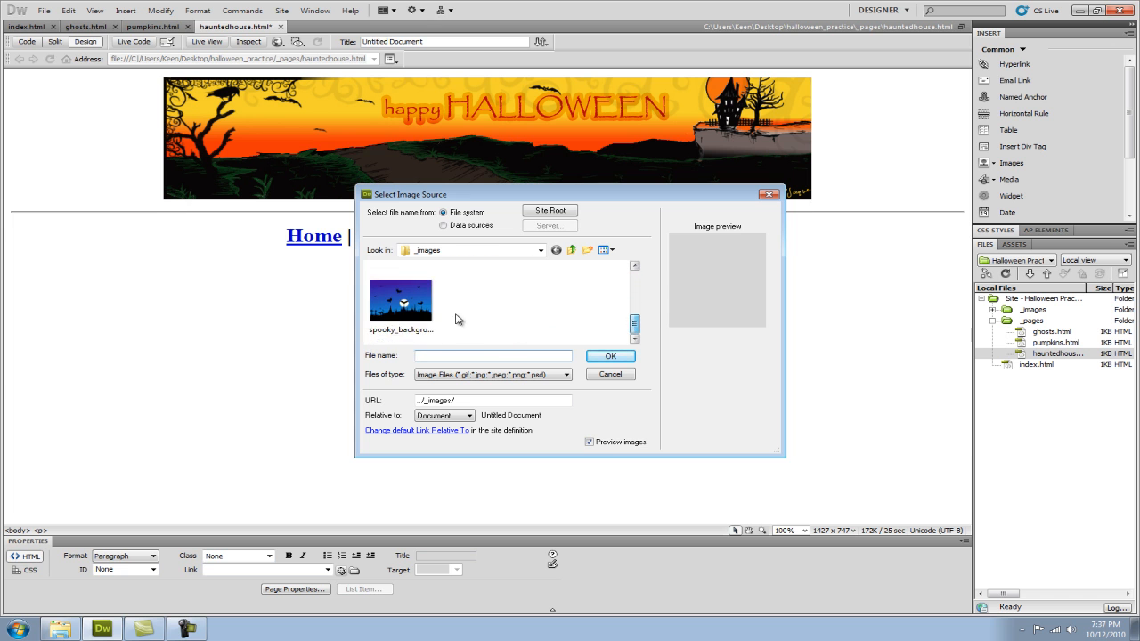
click(401, 298)
click(611, 356)
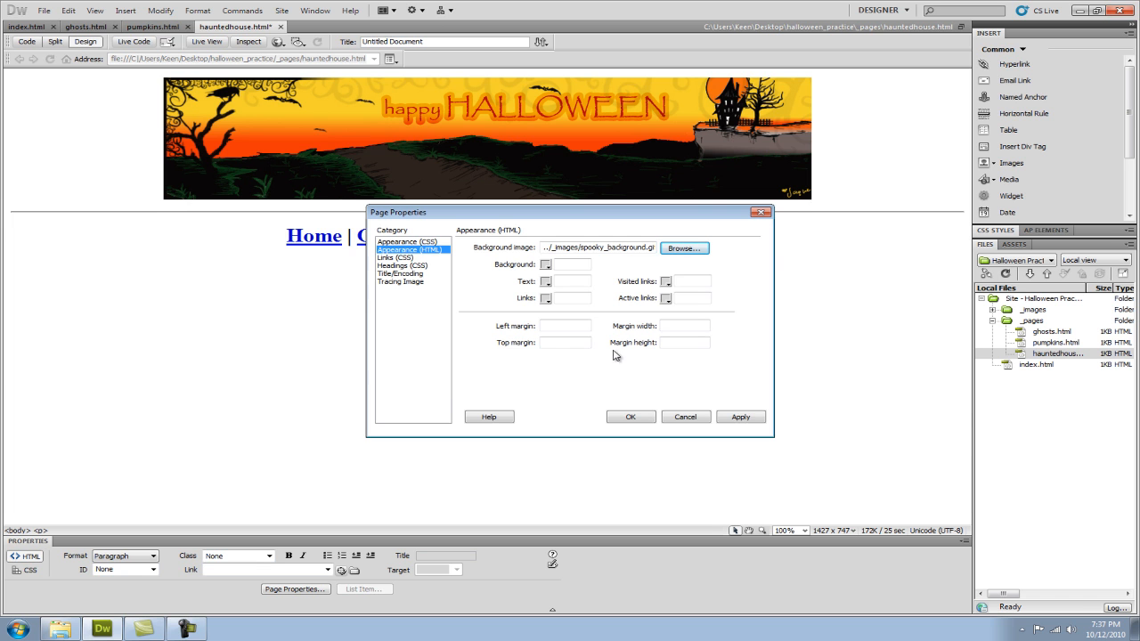
click(741, 417)
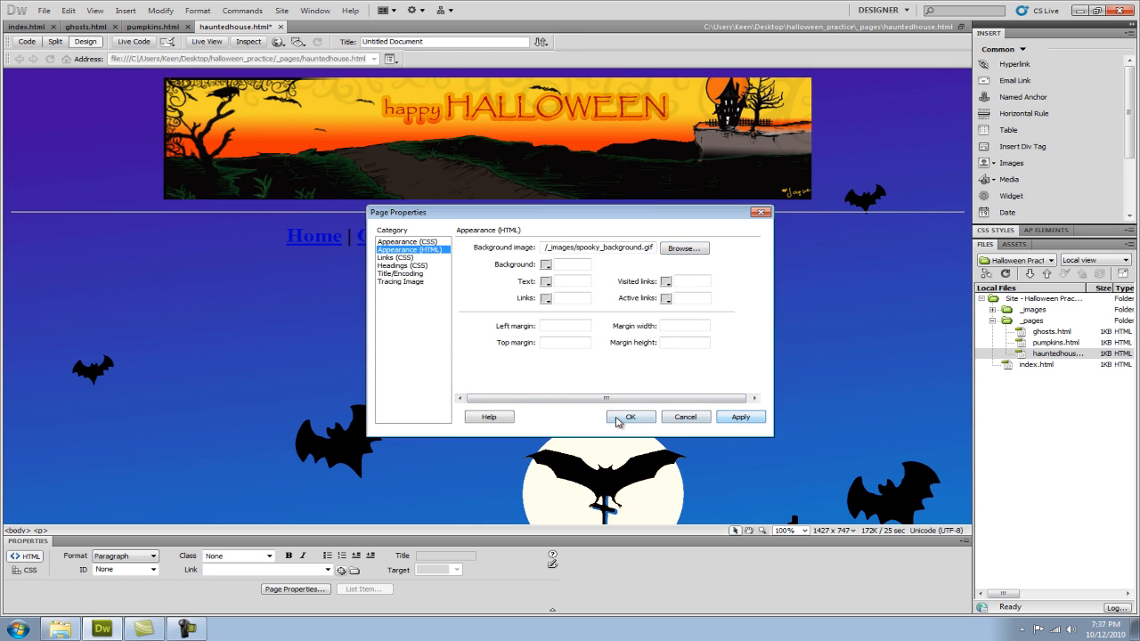
click(620, 423)
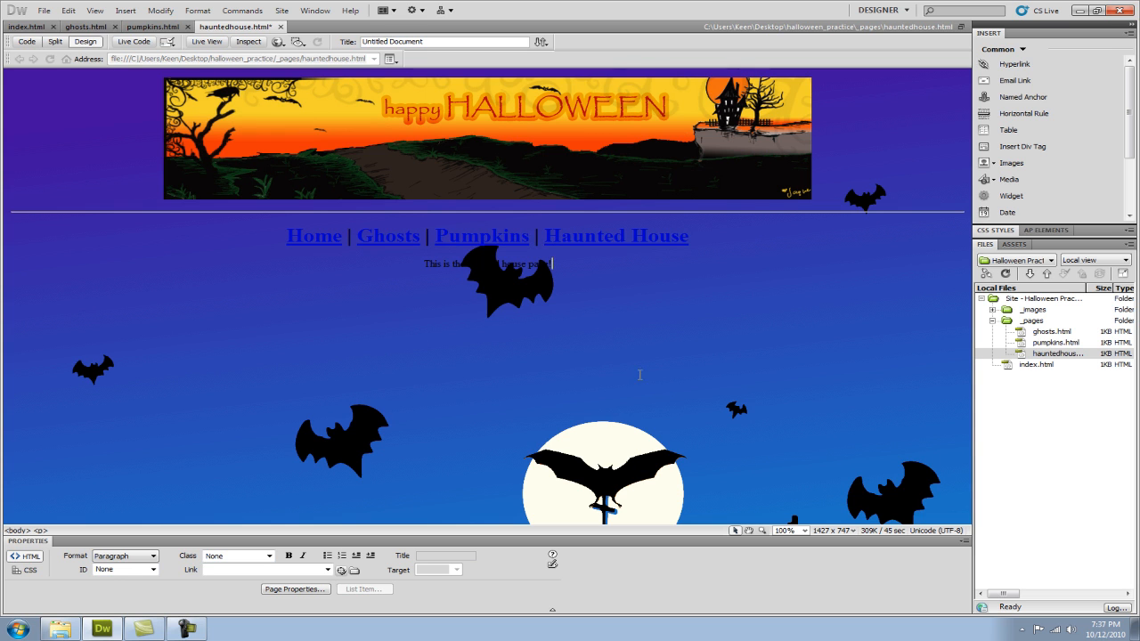
drag(546, 265, 384, 266)
click(558, 271)
drag(557, 269, 369, 270)
click(383, 297)
Save all open pages of the Halloween site.
click(42, 10)
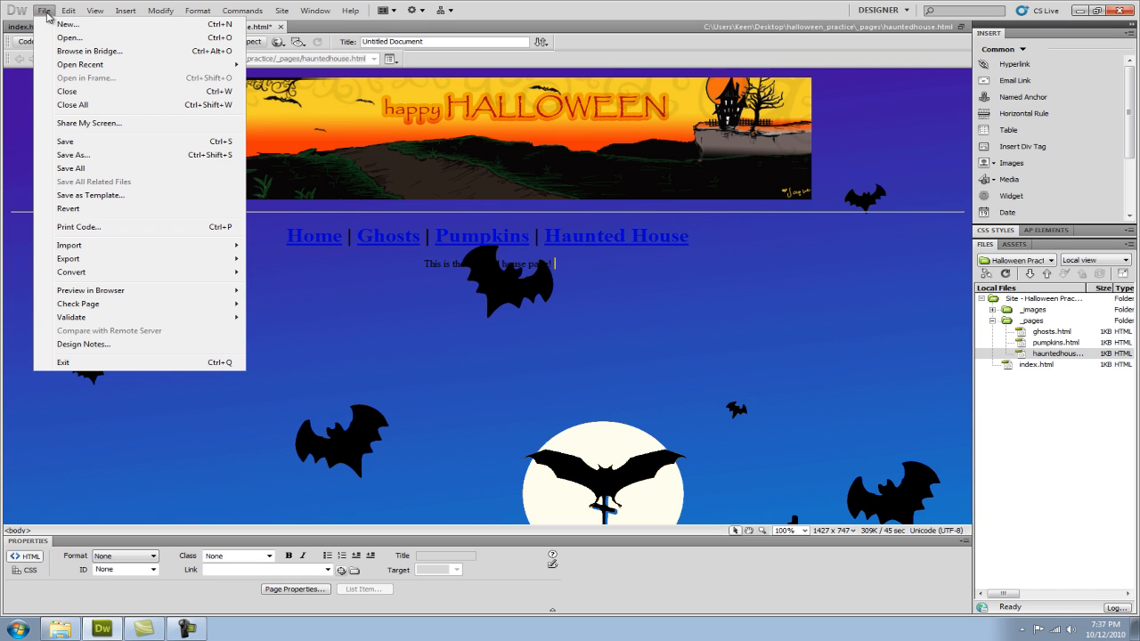
click(75, 169)
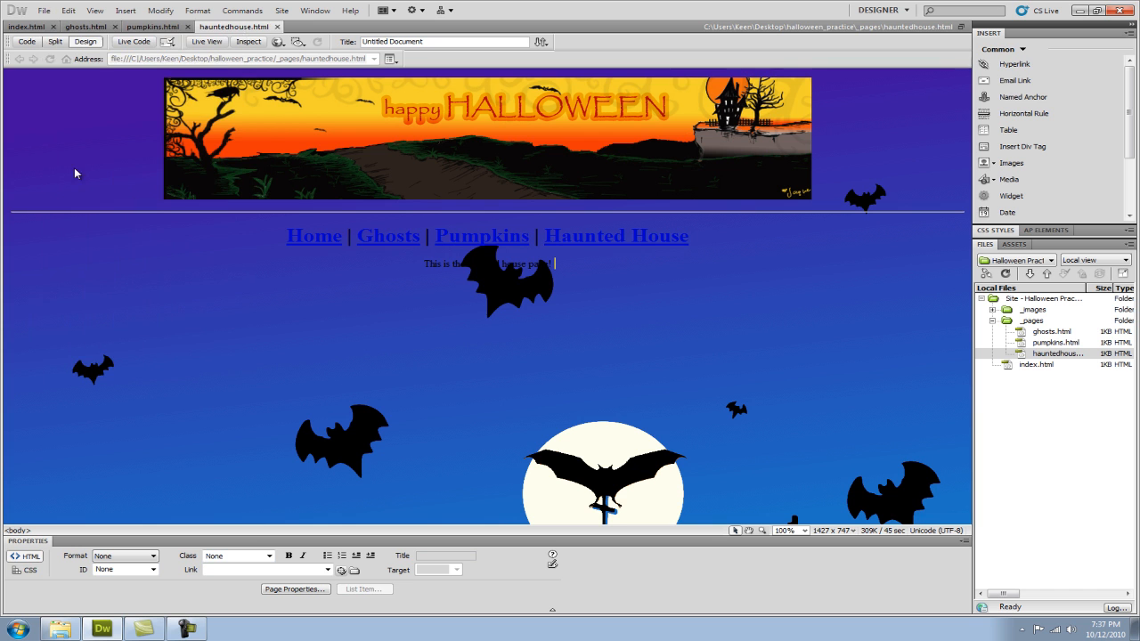
Close the haunted house, pumpkins and ghosts pages, leaving only index.html open.
click(277, 27)
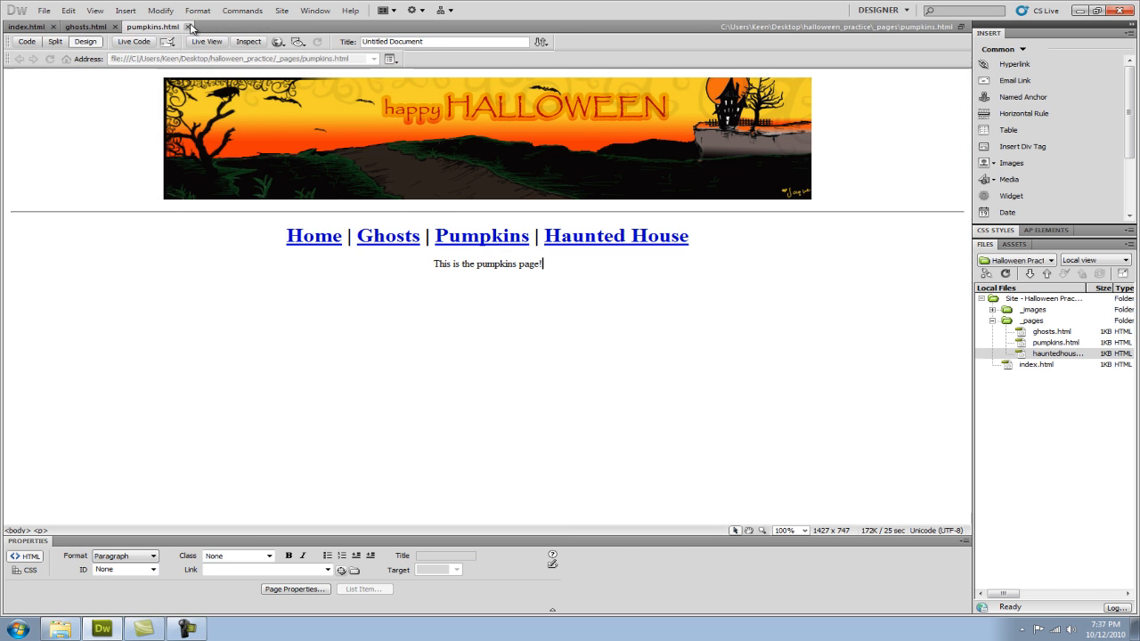
click(187, 27)
click(116, 27)
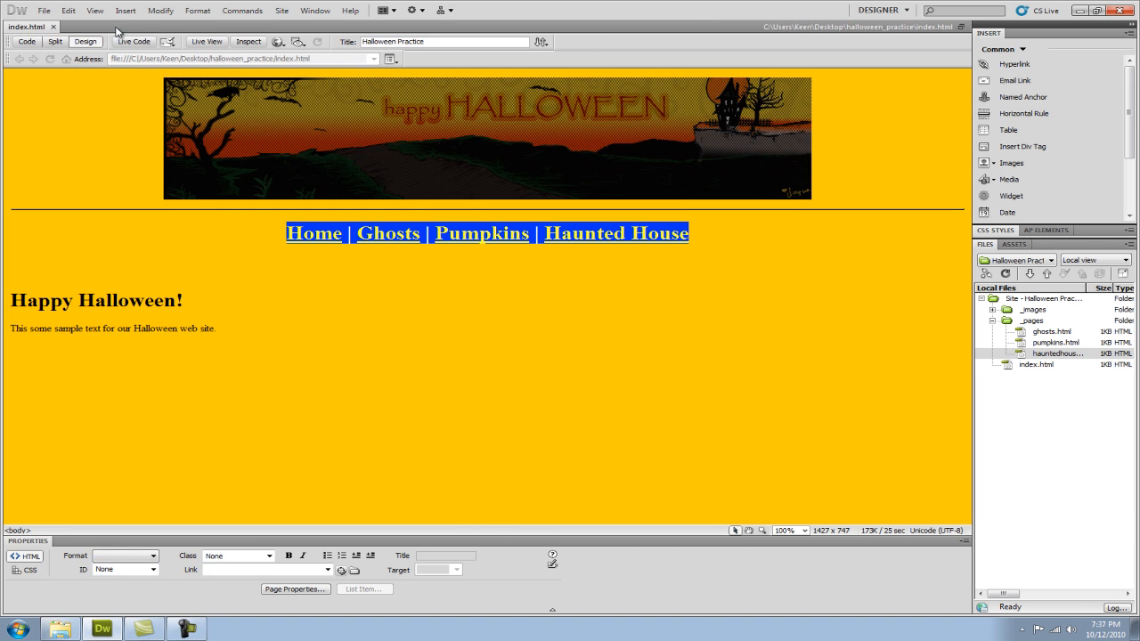
Insert the happy_halloween_logo image after the home page's sample text, with the alternate text "Happy Halloween Logo".
click(230, 329)
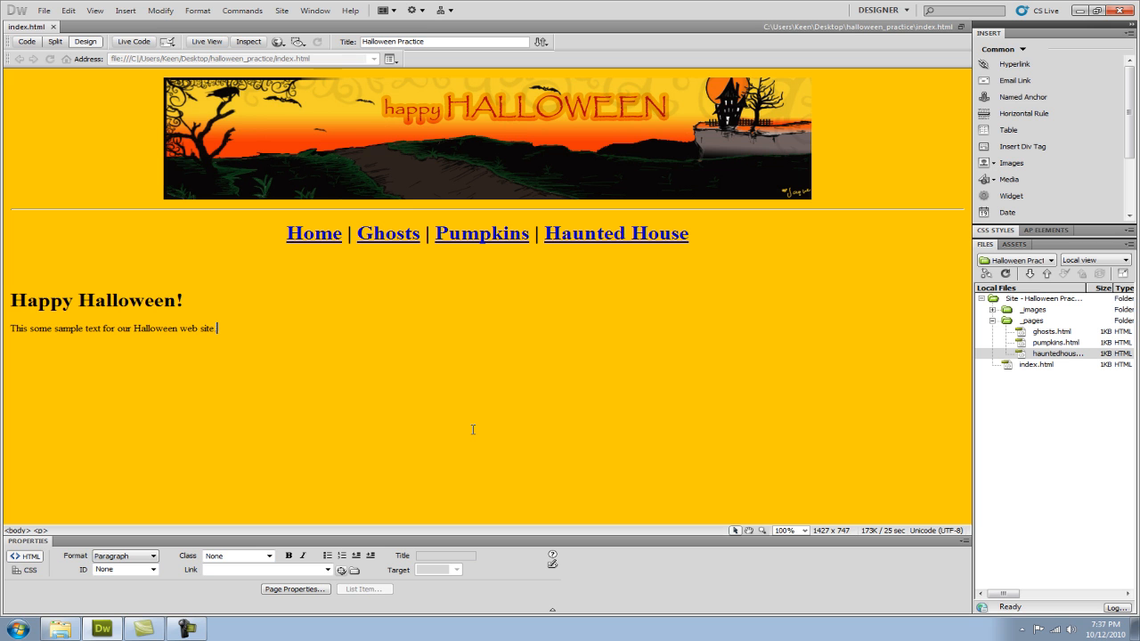
click(124, 11)
click(146, 39)
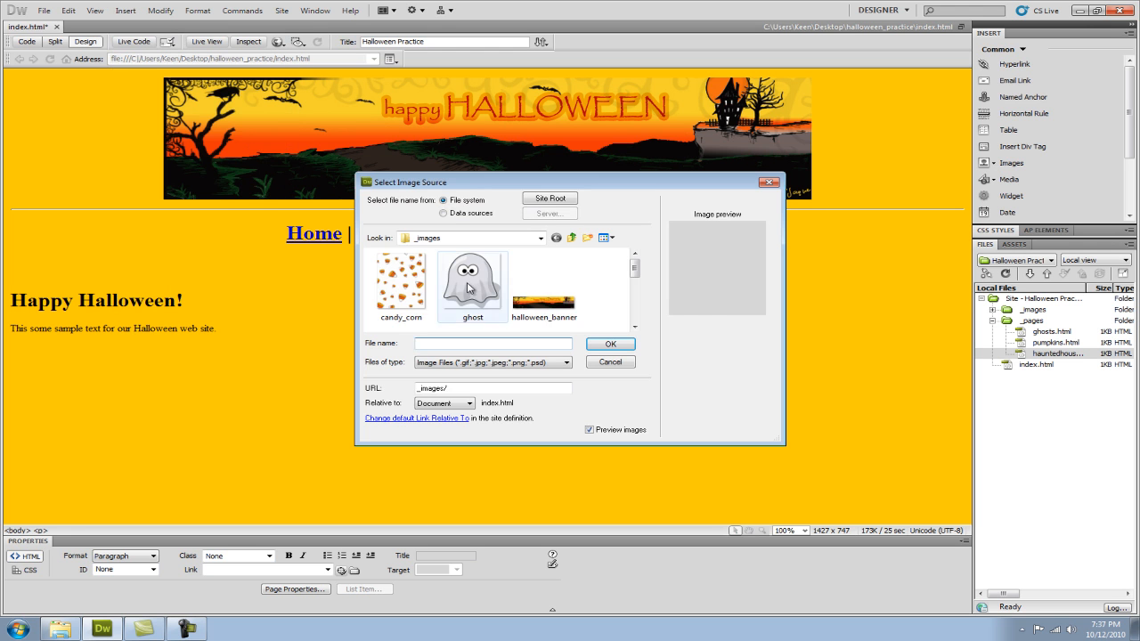
click(472, 284)
drag(634, 268, 636, 293)
click(474, 283)
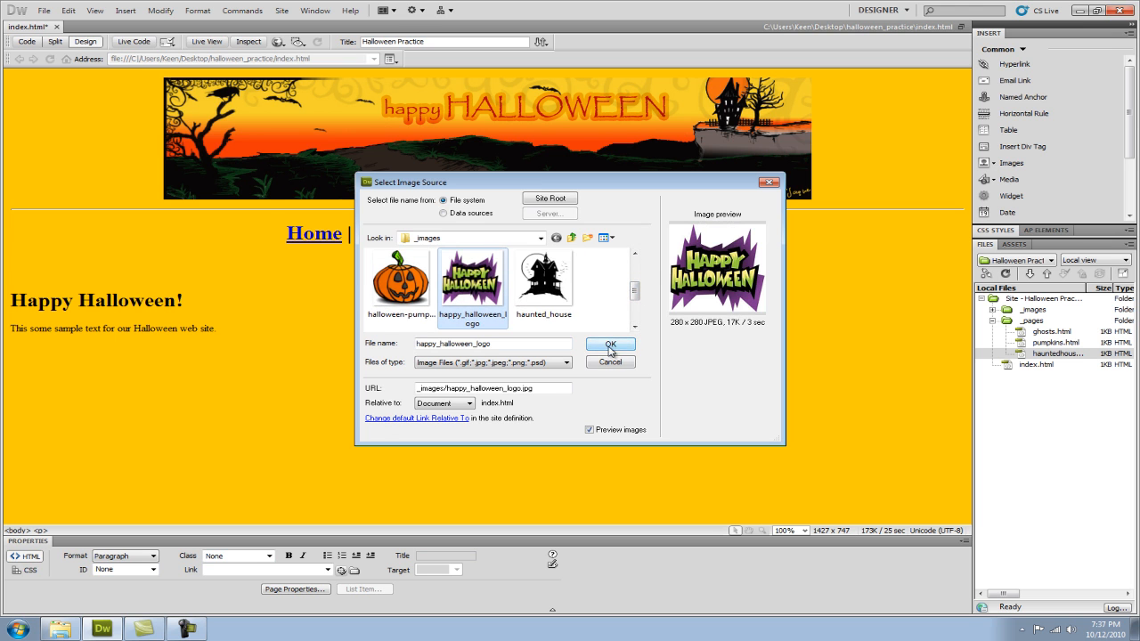
click(611, 346)
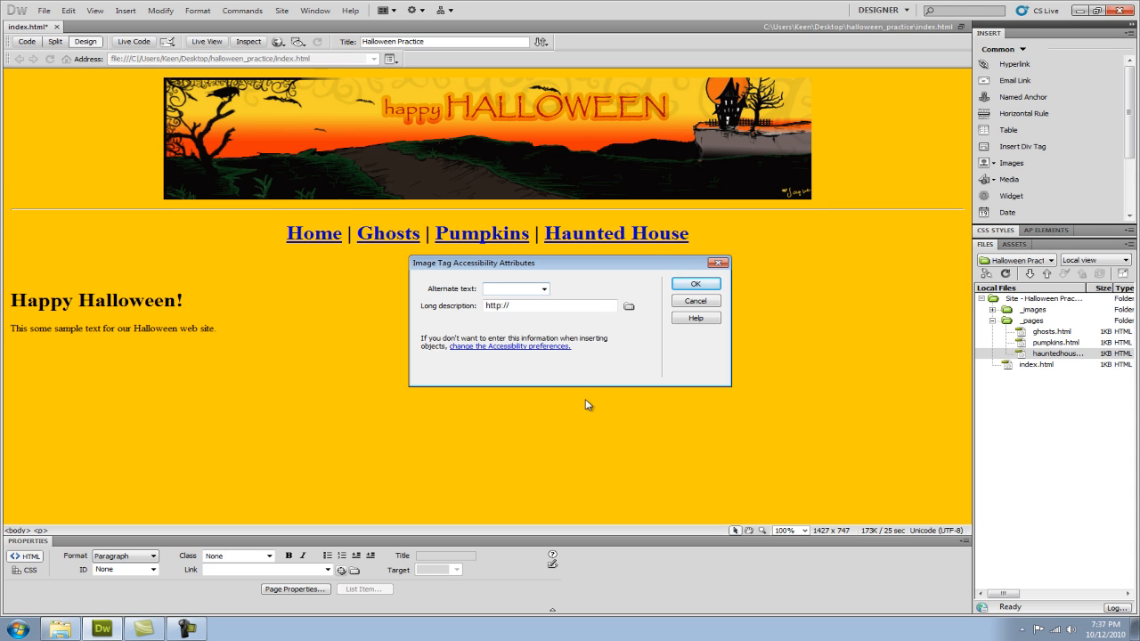
text(Ha)
text(ppy Halloween)
text( Logo)
key(Return)
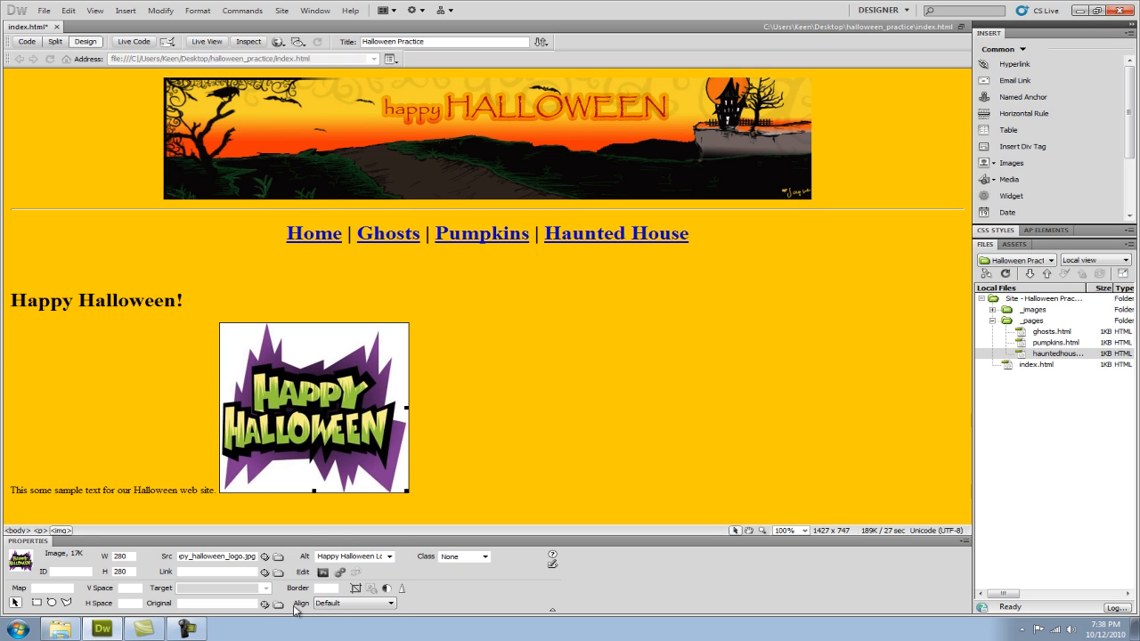
Set the Happy Halloween logo's alignment to Right and save index.html.
click(390, 604)
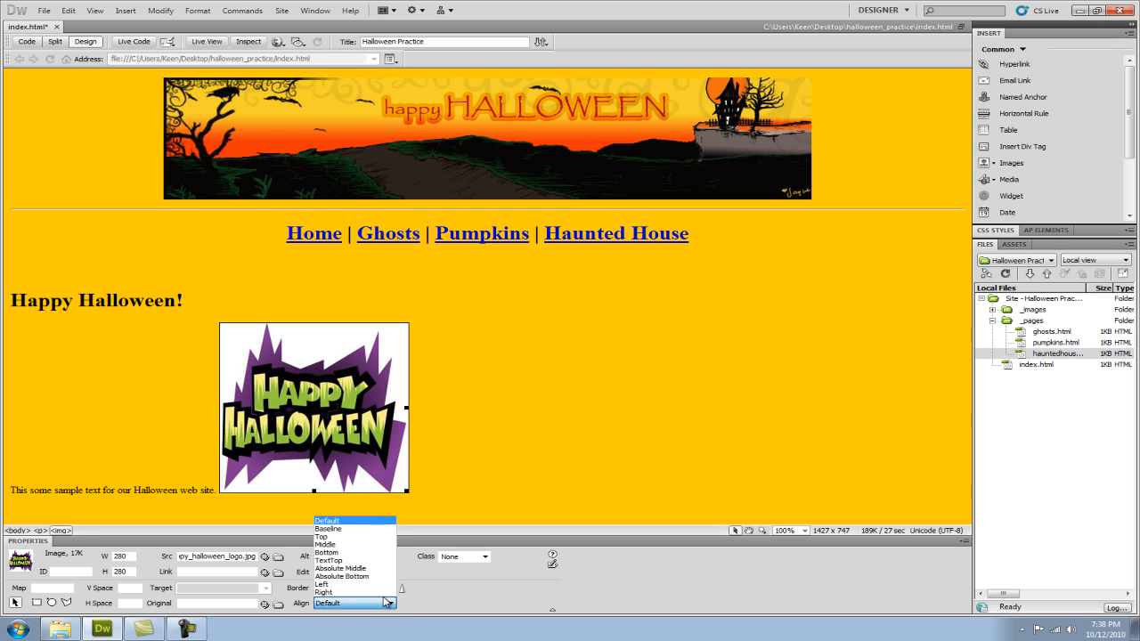
click(374, 592)
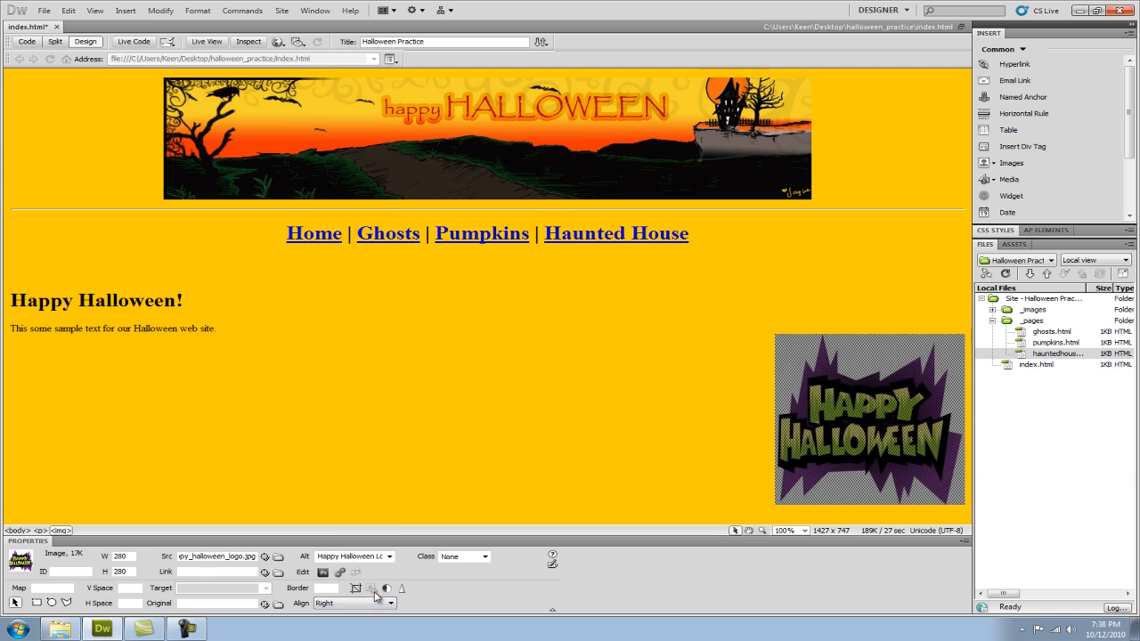
click(614, 392)
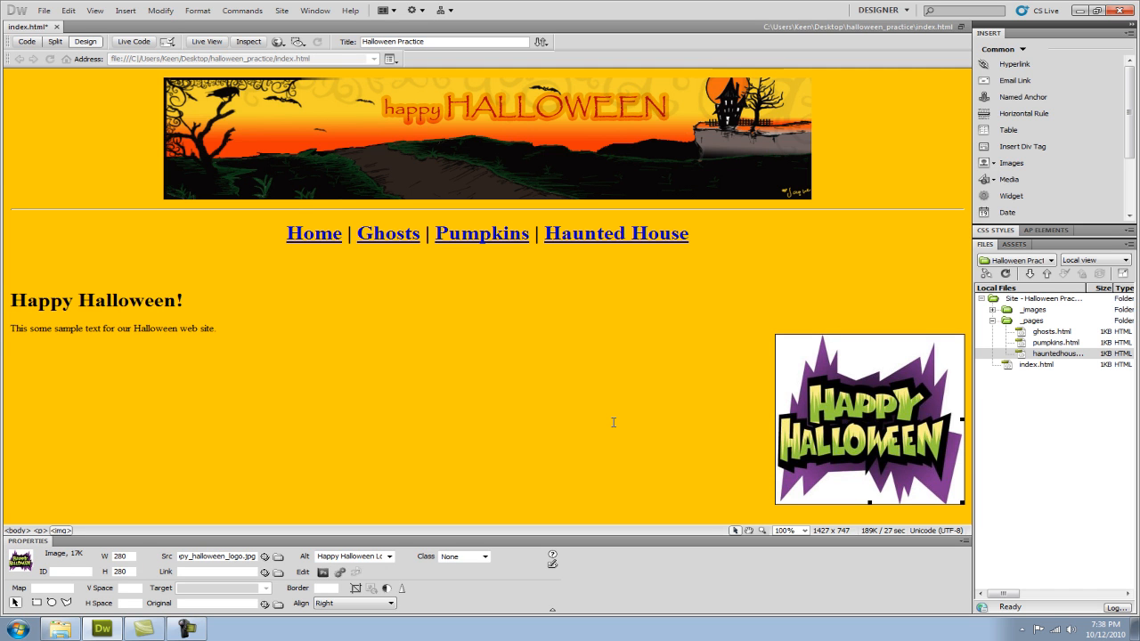
click(276, 338)
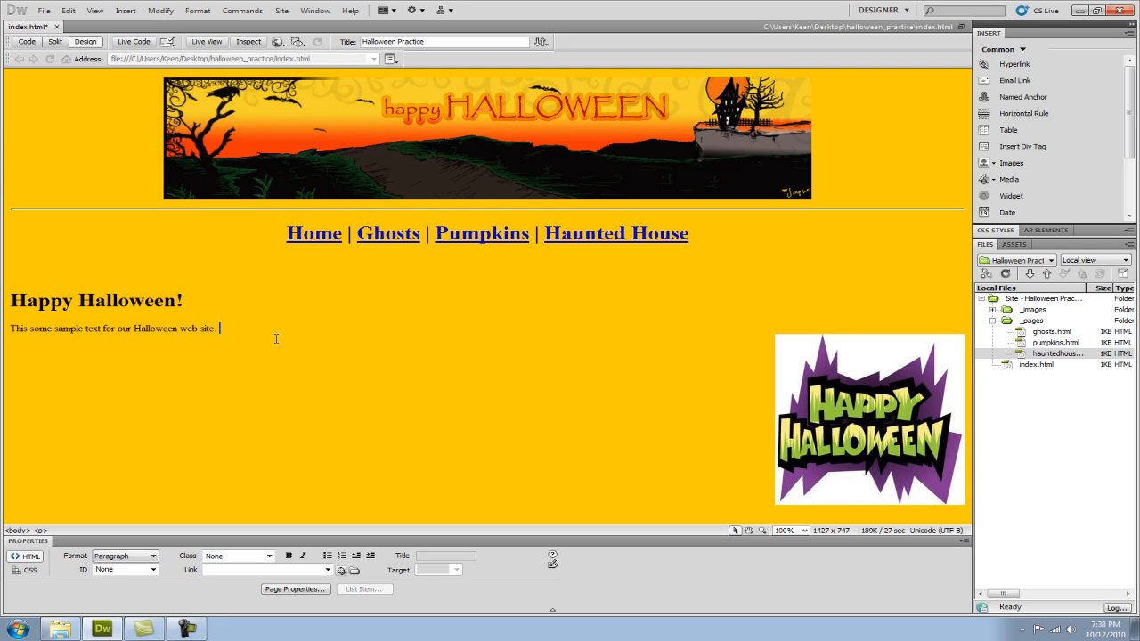
click(44, 11)
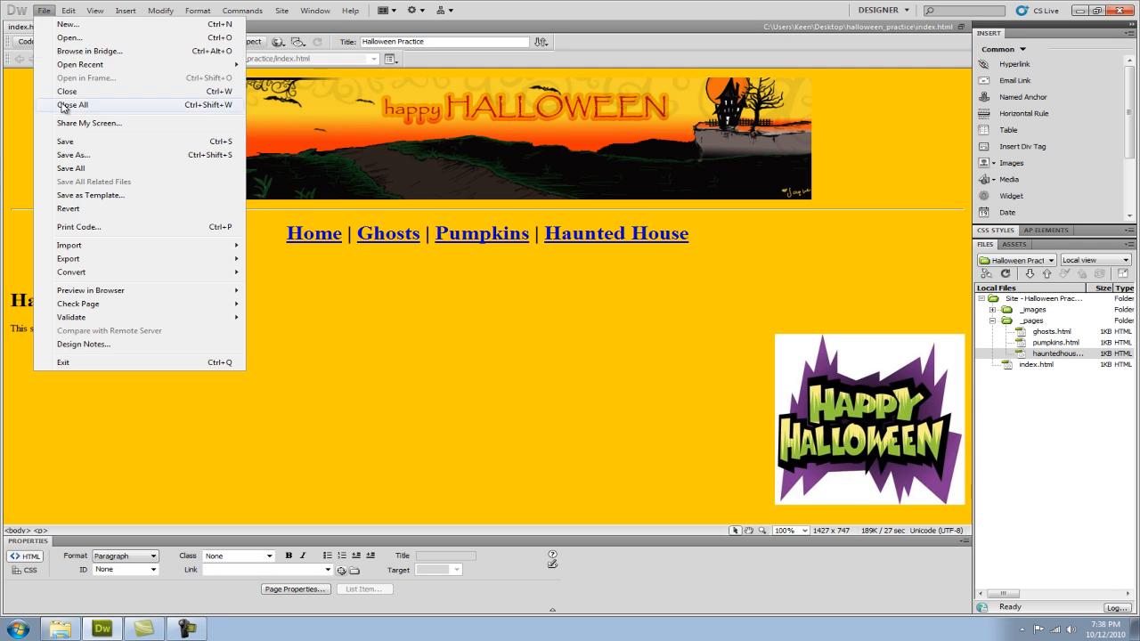
click(64, 143)
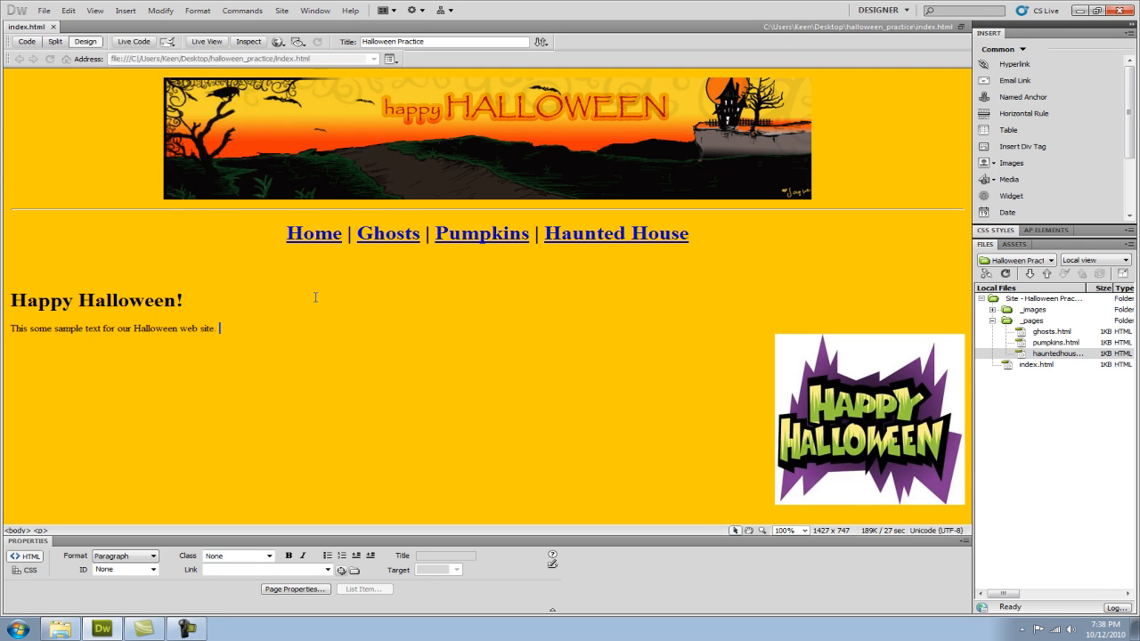
Open the site's index page in Internet Explorer and test the Ghosts link, plus the Pumpkins and Haunted House links from the ghosts page.
click(59, 629)
double_click(406, 118)
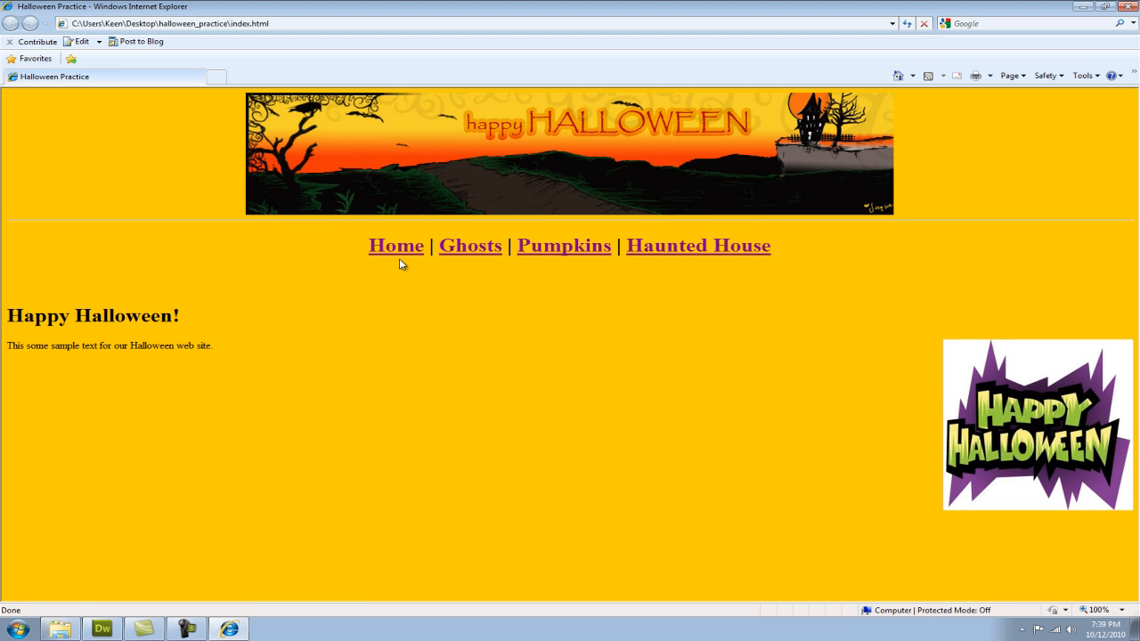
click(468, 251)
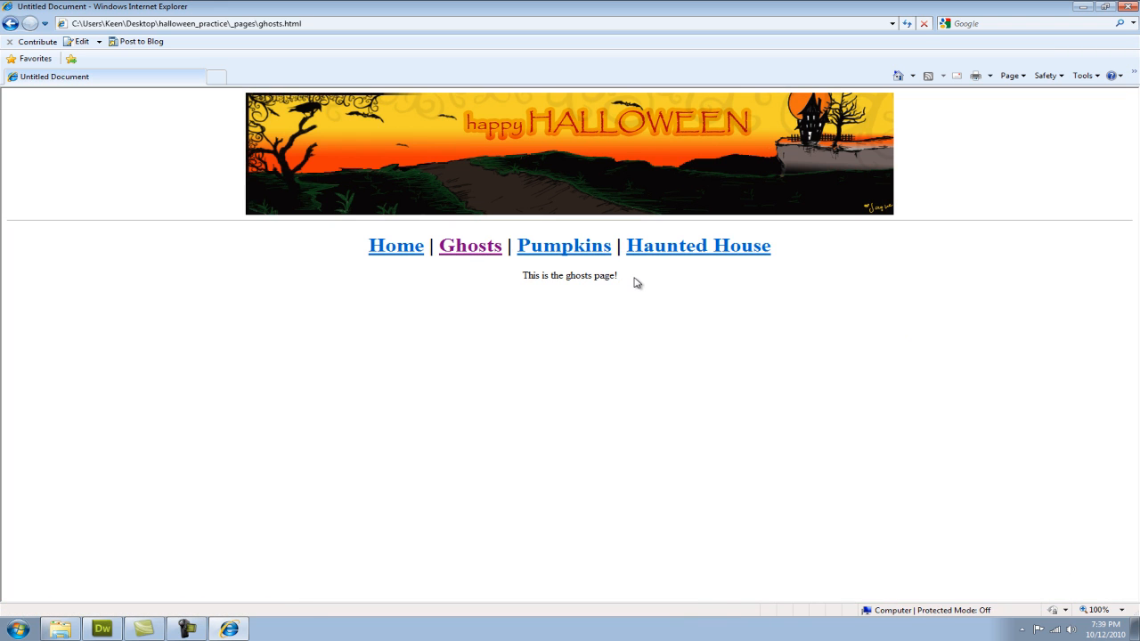
click(576, 253)
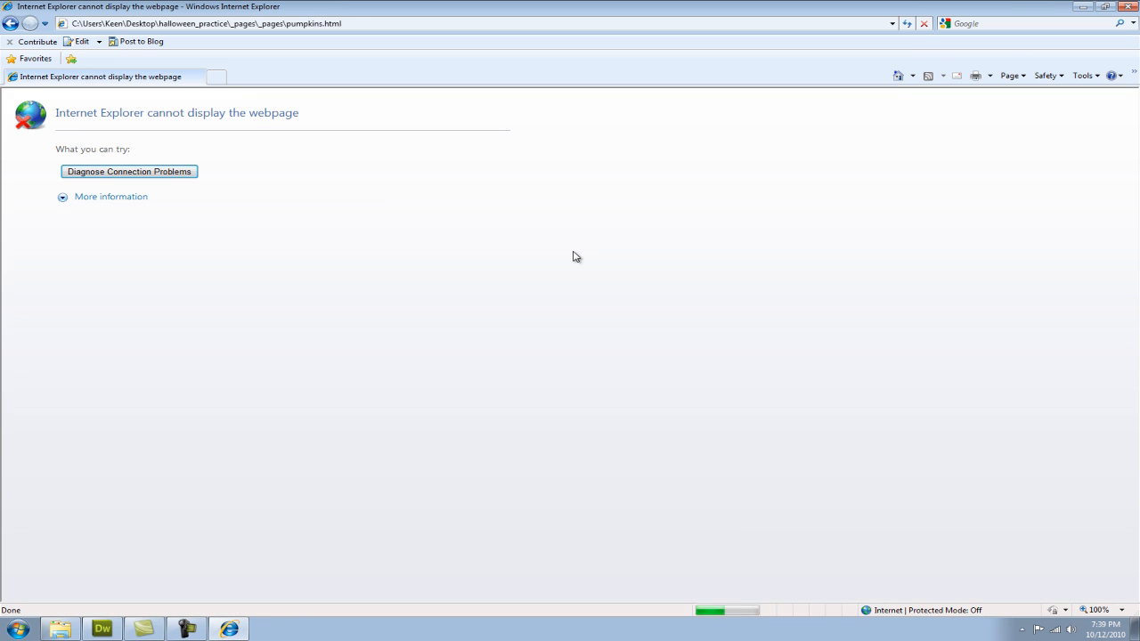
click(10, 24)
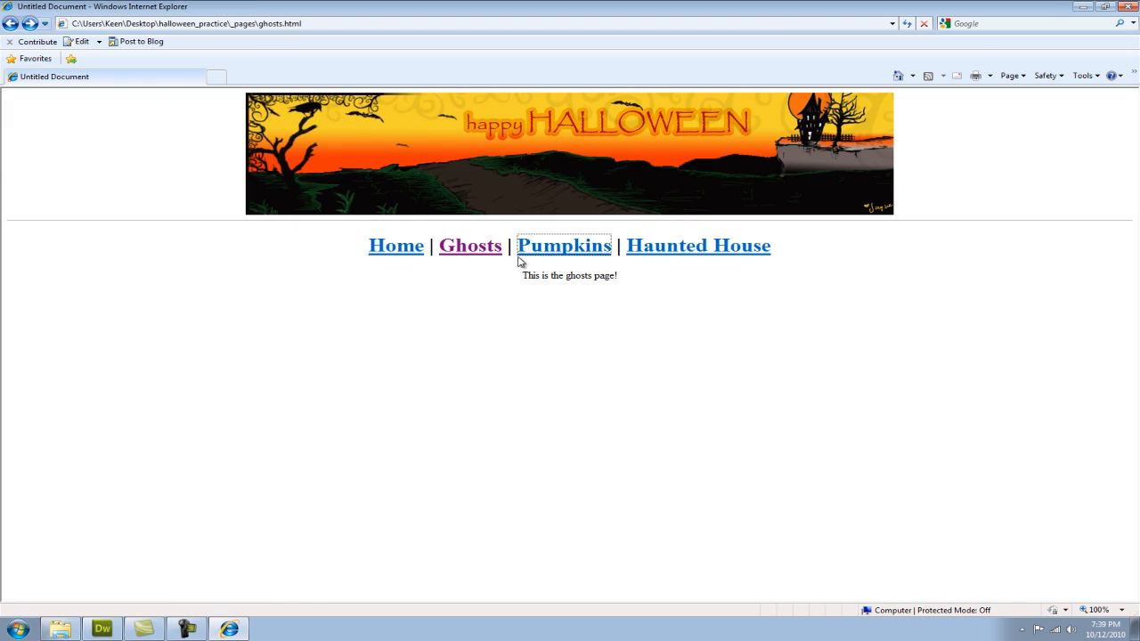
click(696, 255)
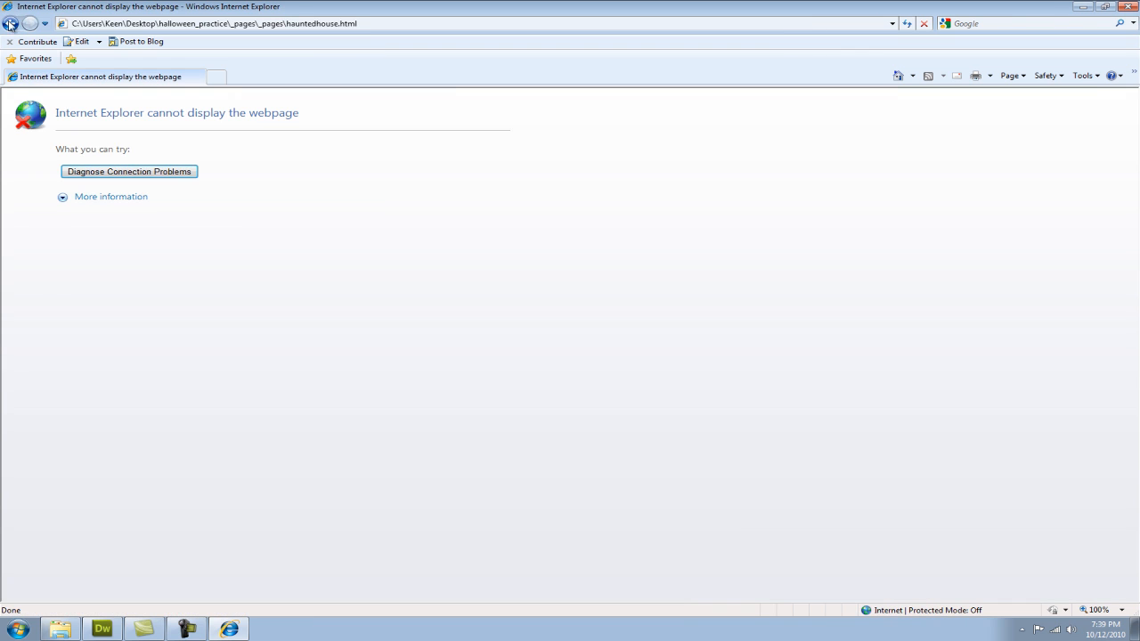
click(9, 29)
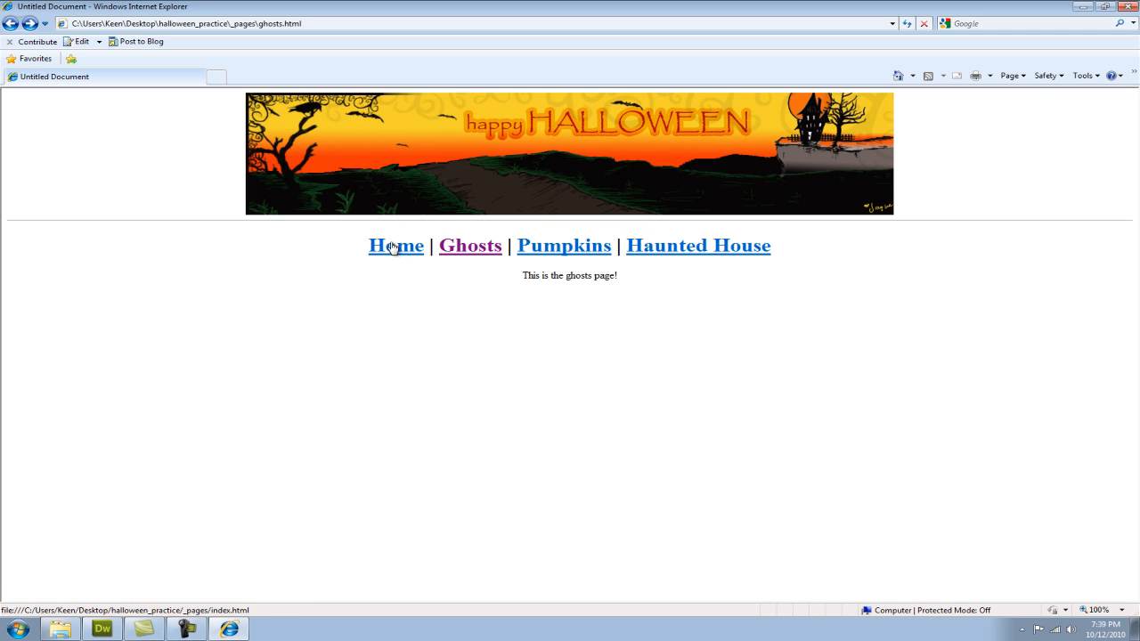
click(11, 24)
click(493, 393)
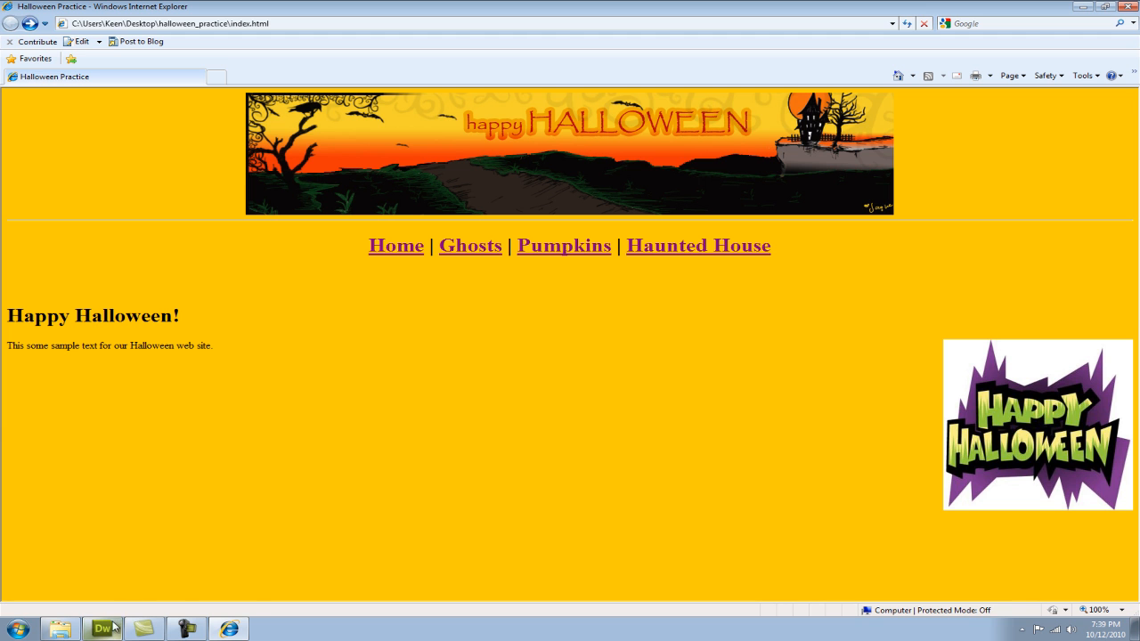
Switch back to Dreamweaver, open ghosts.html and relink its Home text to the index file in the halloween_practice folder.
click(103, 628)
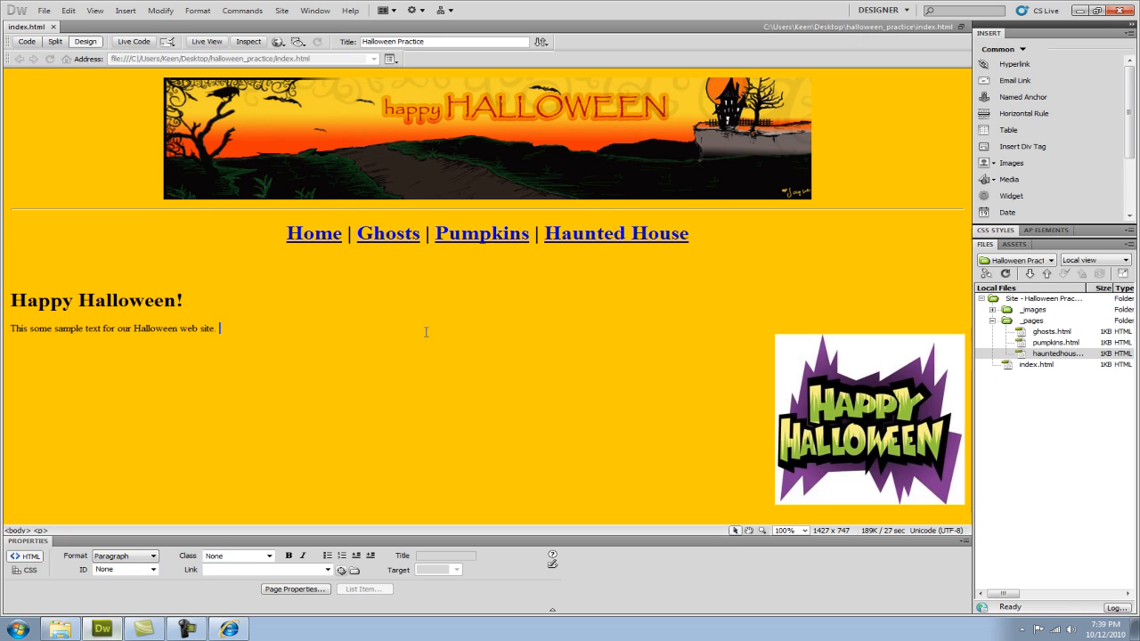
double_click(1051, 331)
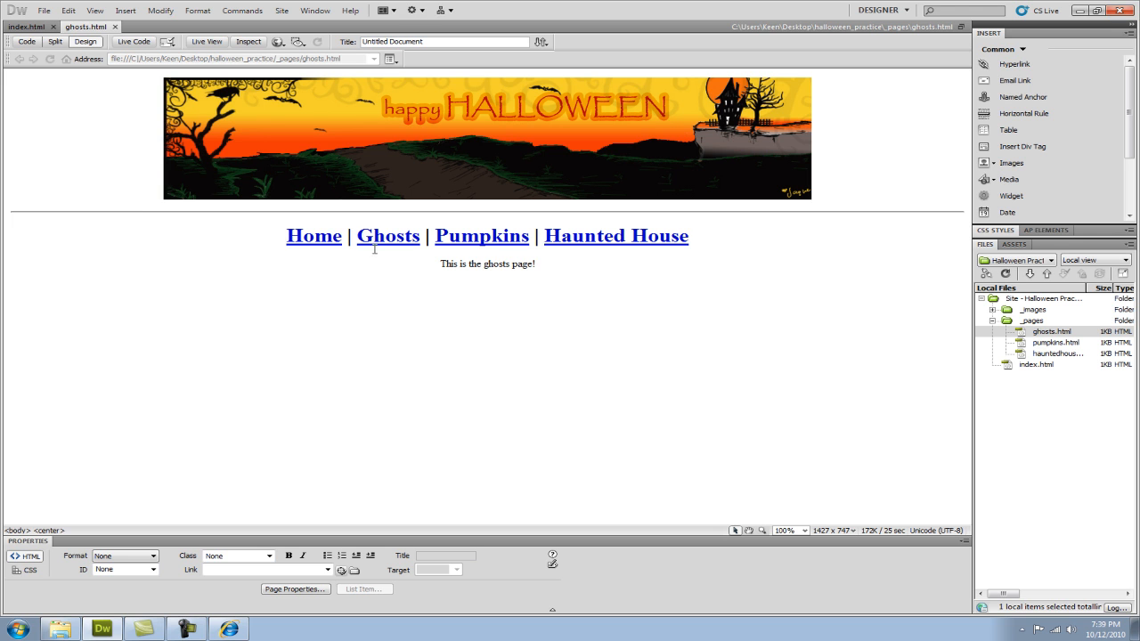
drag(341, 243, 288, 245)
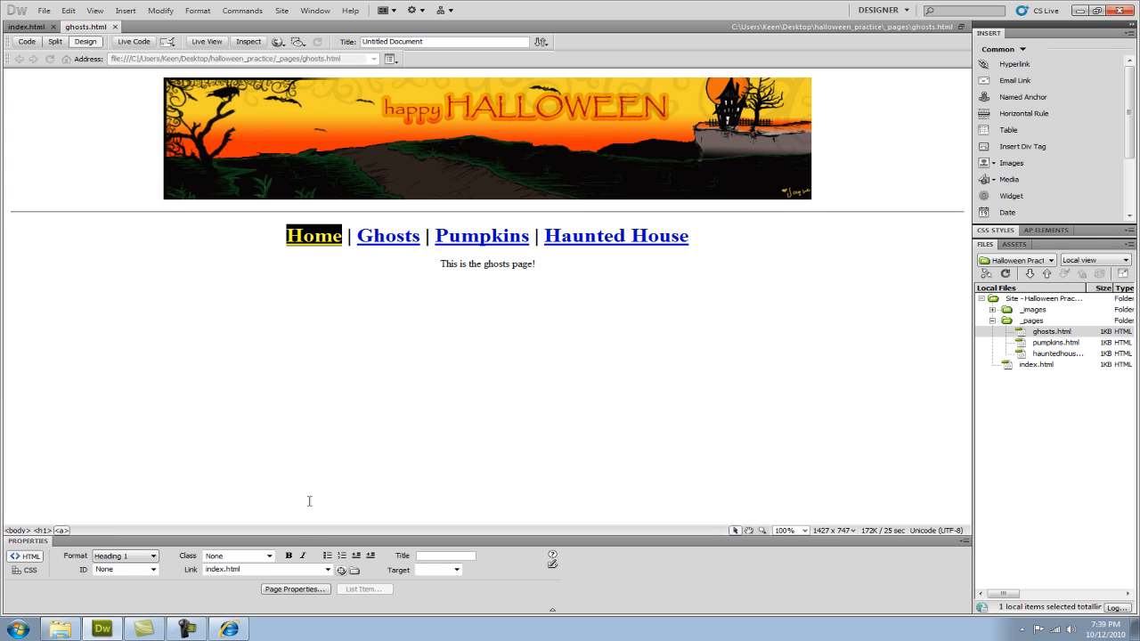
click(354, 571)
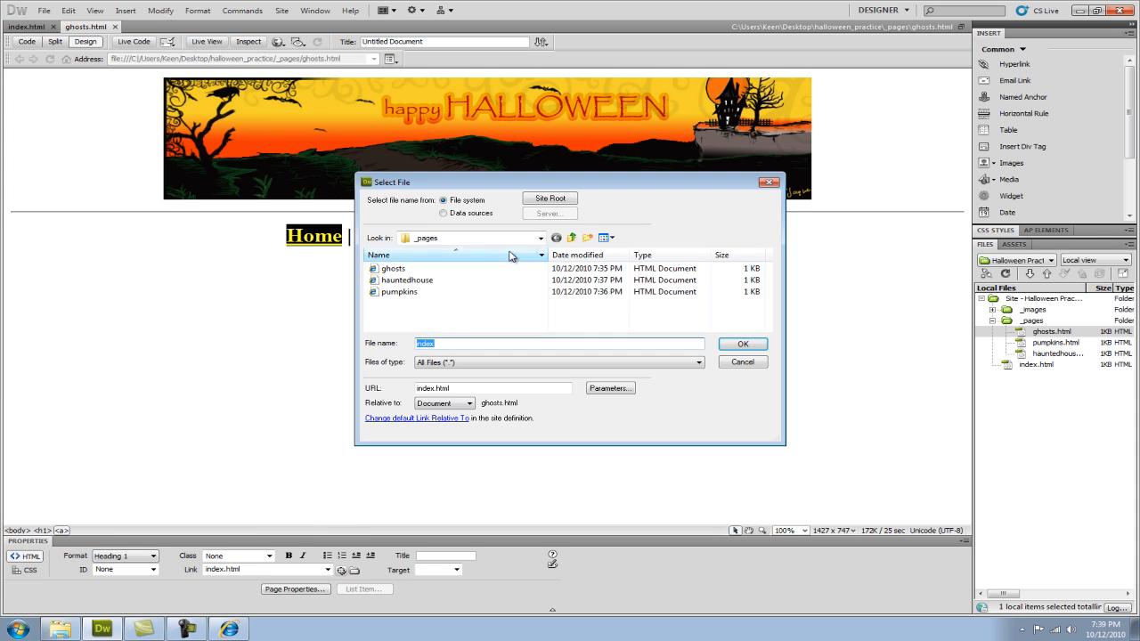
click(573, 239)
click(391, 292)
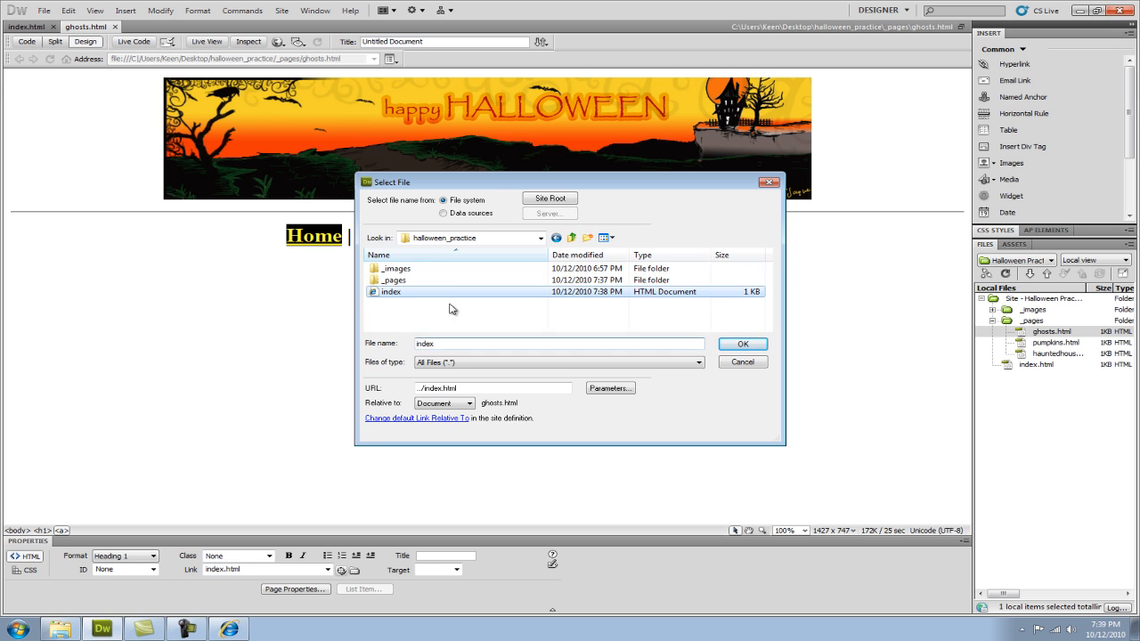
click(740, 347)
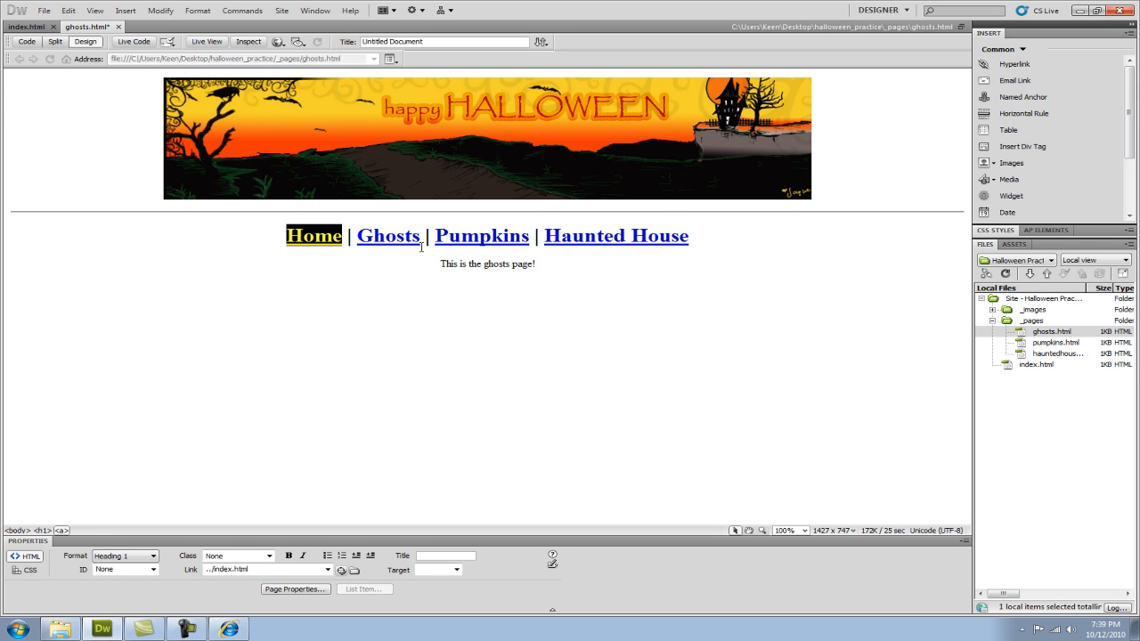
Relink the Ghosts text in the ghosts page's navigation line to the ghosts file in the _pages folder.
drag(419, 235, 357, 236)
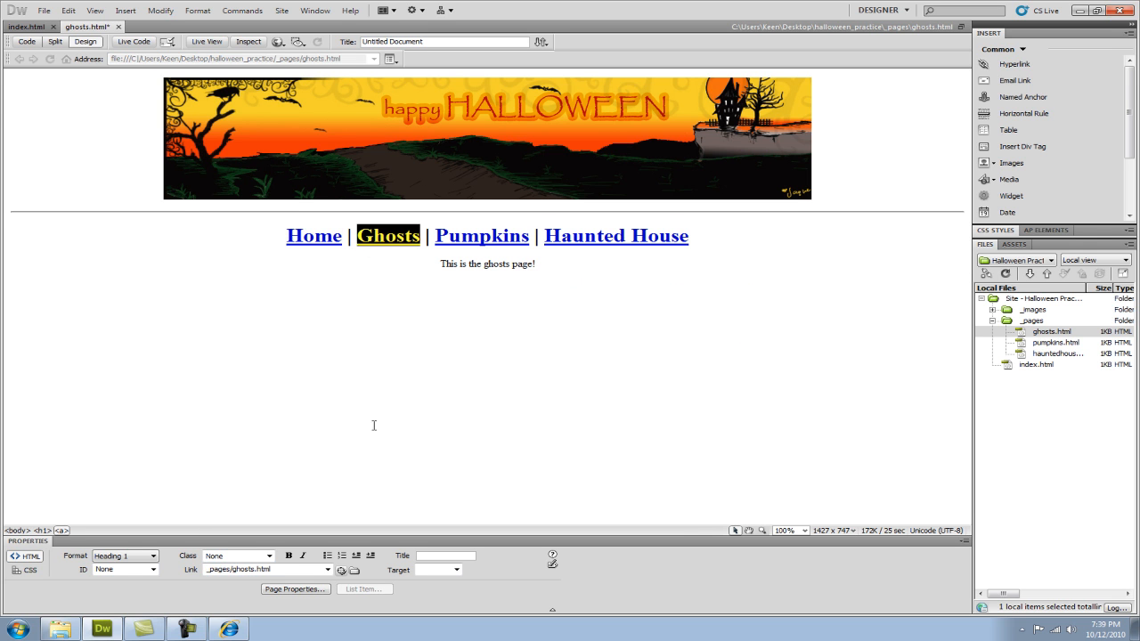
click(354, 570)
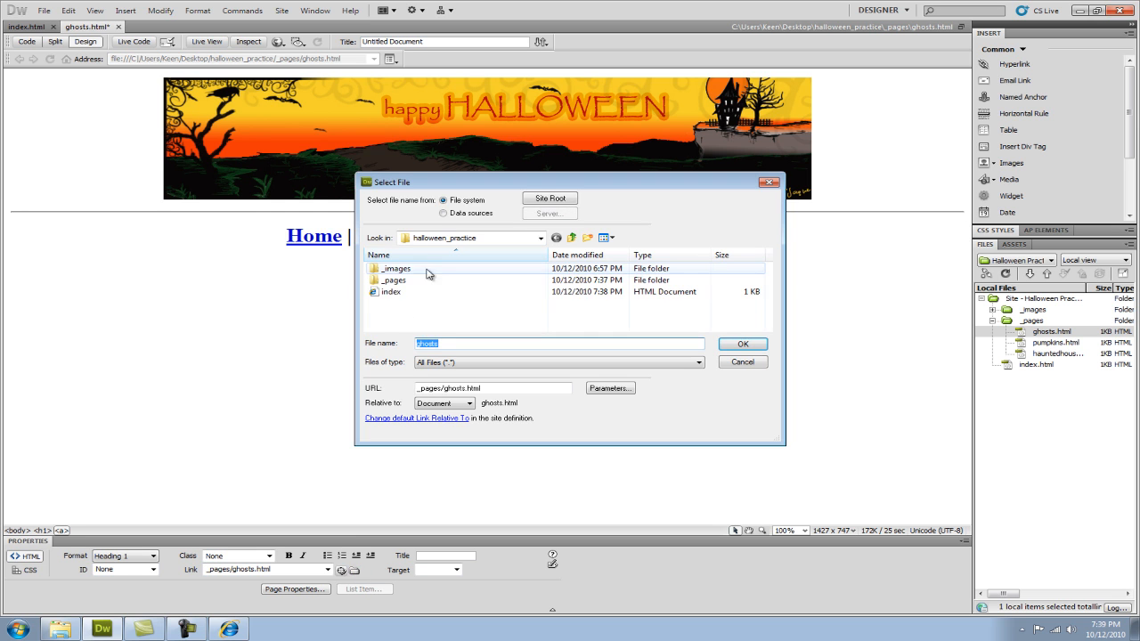
double_click(393, 280)
click(397, 269)
click(740, 345)
Relink the Pumpkins text on the ghosts page to the pumpkins file in the _pages folder.
drag(530, 236, 435, 236)
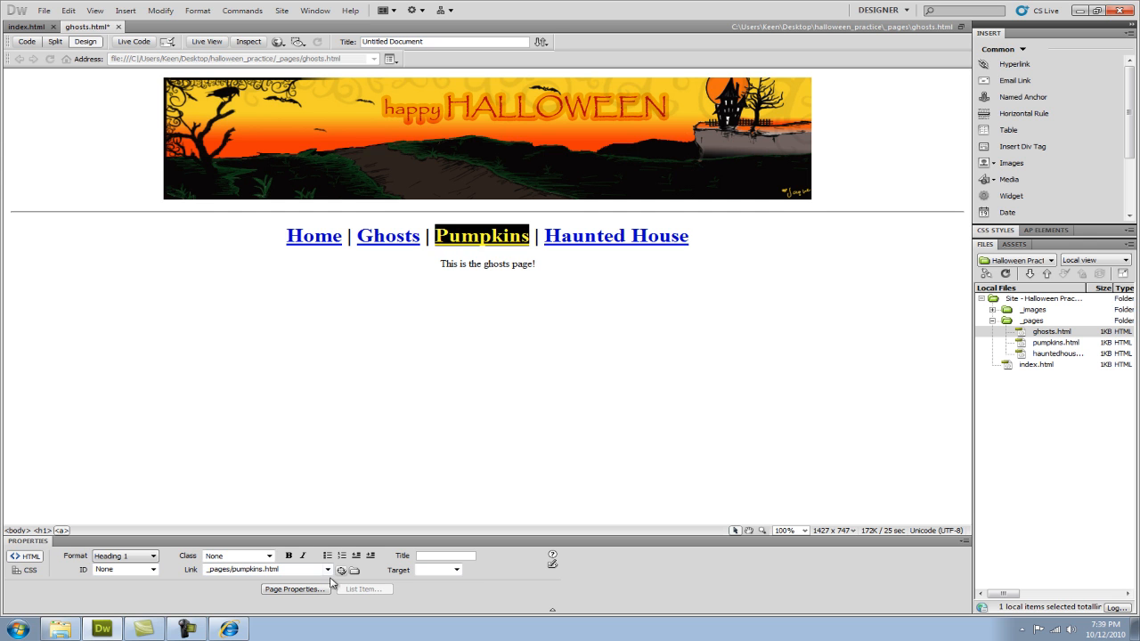
click(355, 570)
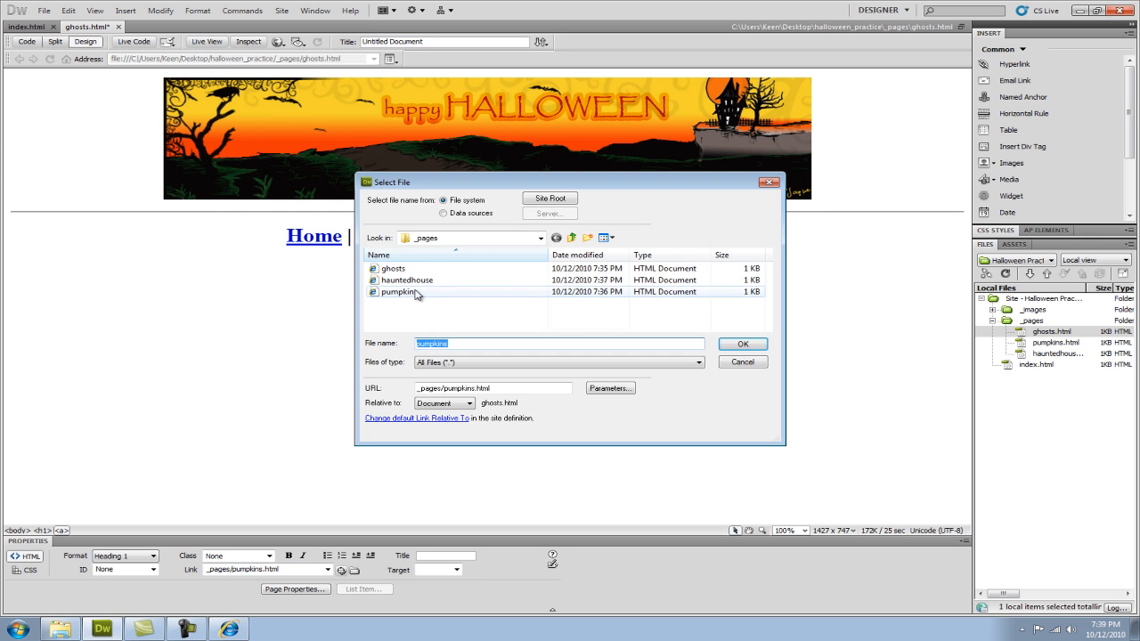
click(396, 292)
click(740, 345)
Relink the Haunted House text on the ghosts page to the hauntedhouse file in the _pages folder.
drag(688, 237, 546, 238)
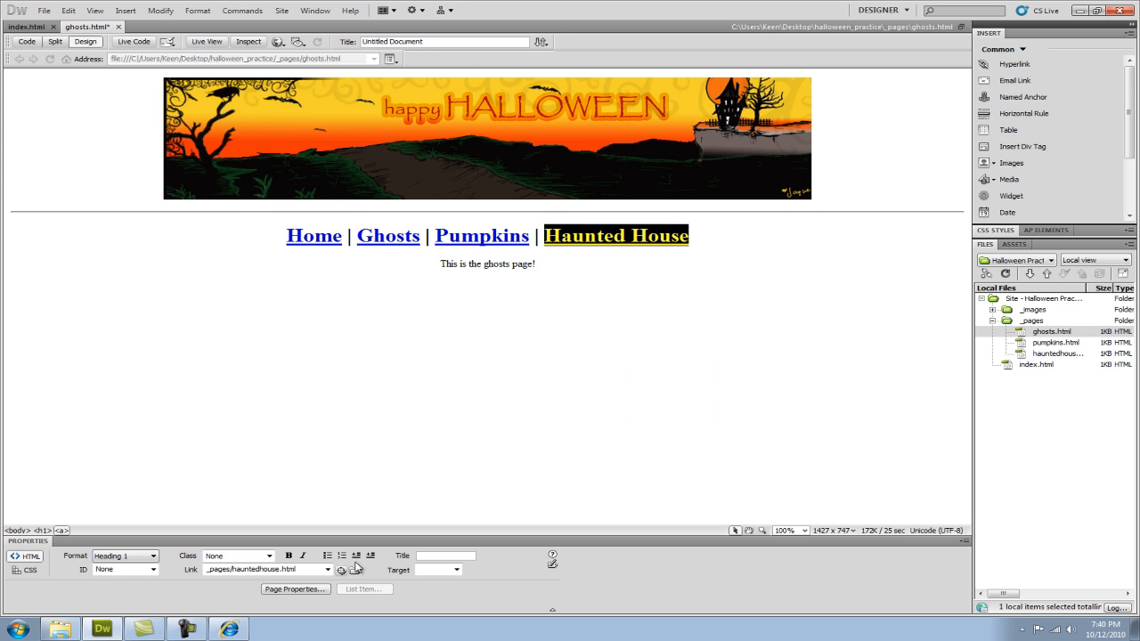
click(355, 570)
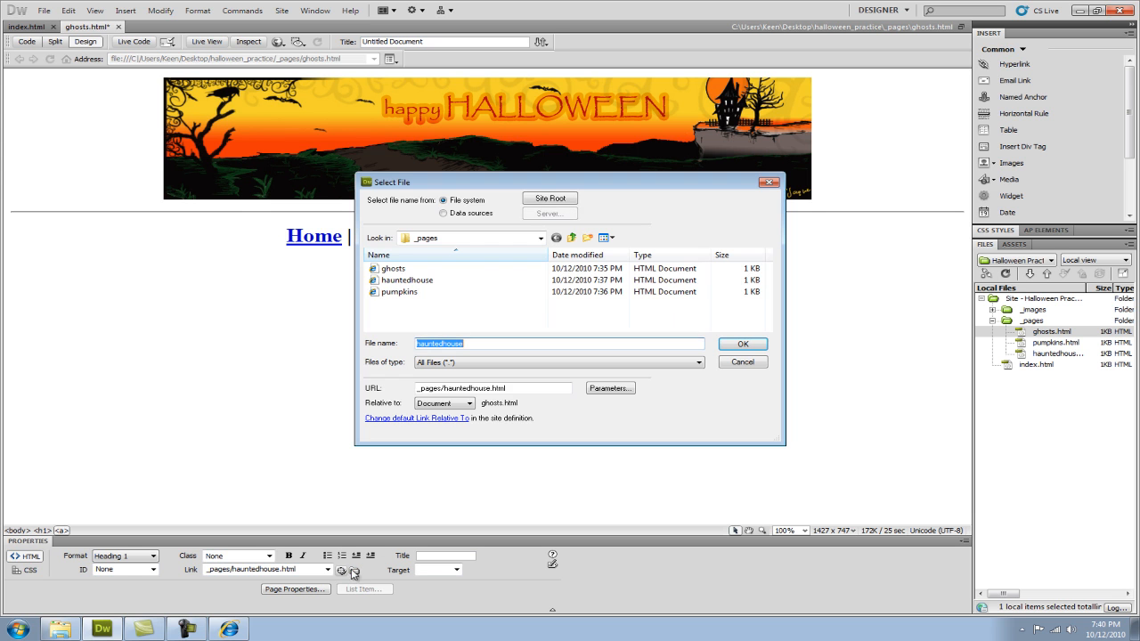
click(411, 280)
click(740, 345)
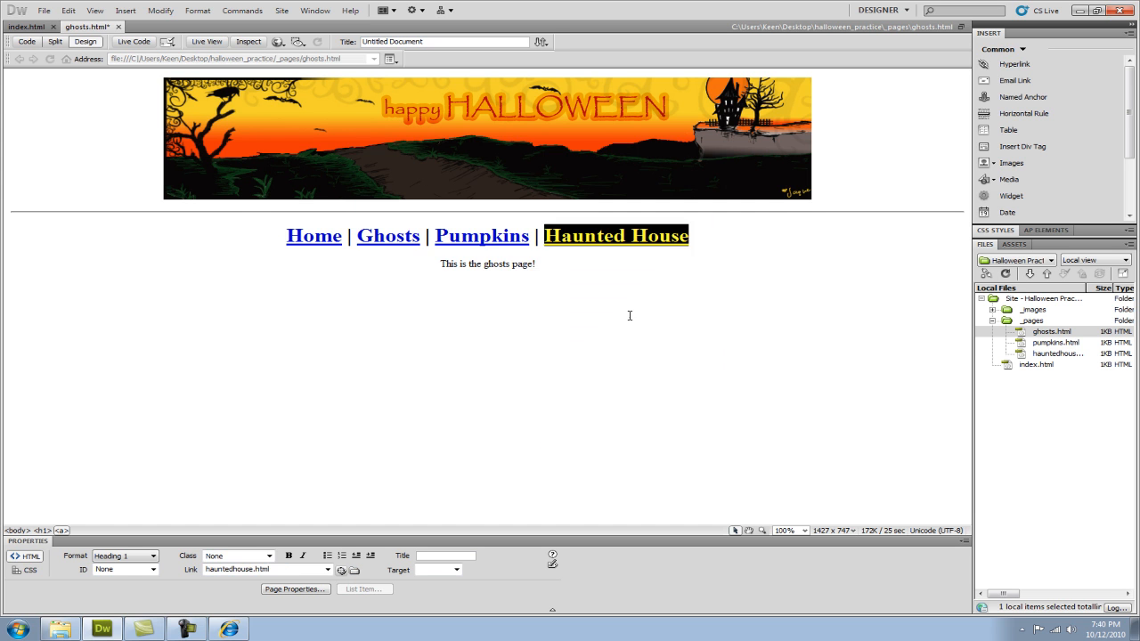
Copy the ghosts page's whole relinked navigation line and close ghosts.html, saving its changes.
drag(692, 238, 287, 240)
key(ctrl+c)
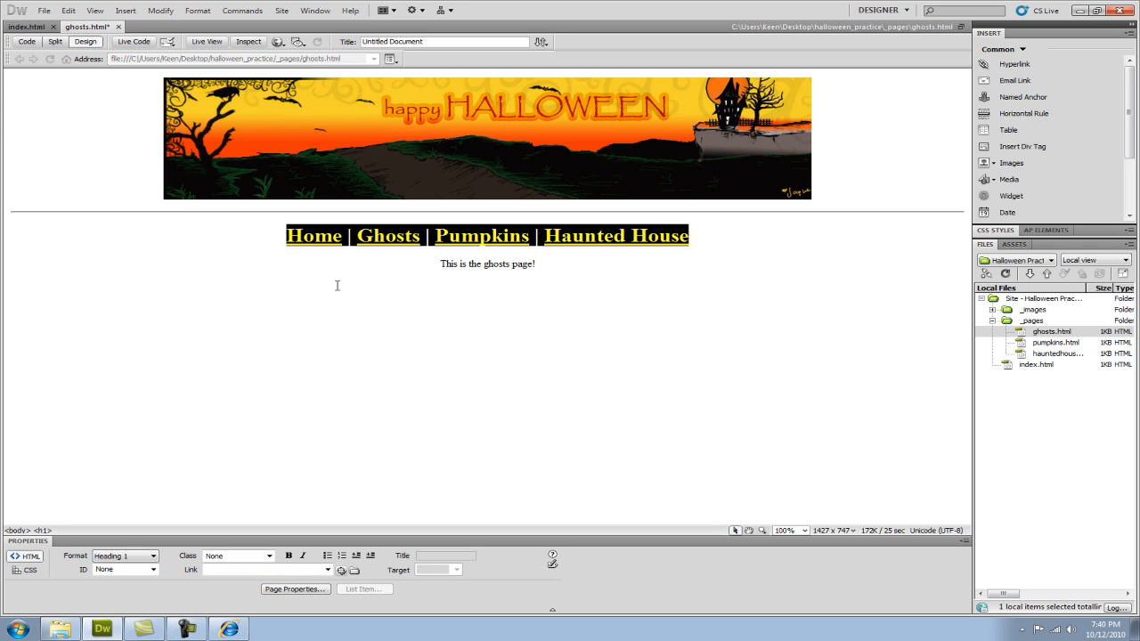
click(118, 26)
click(516, 341)
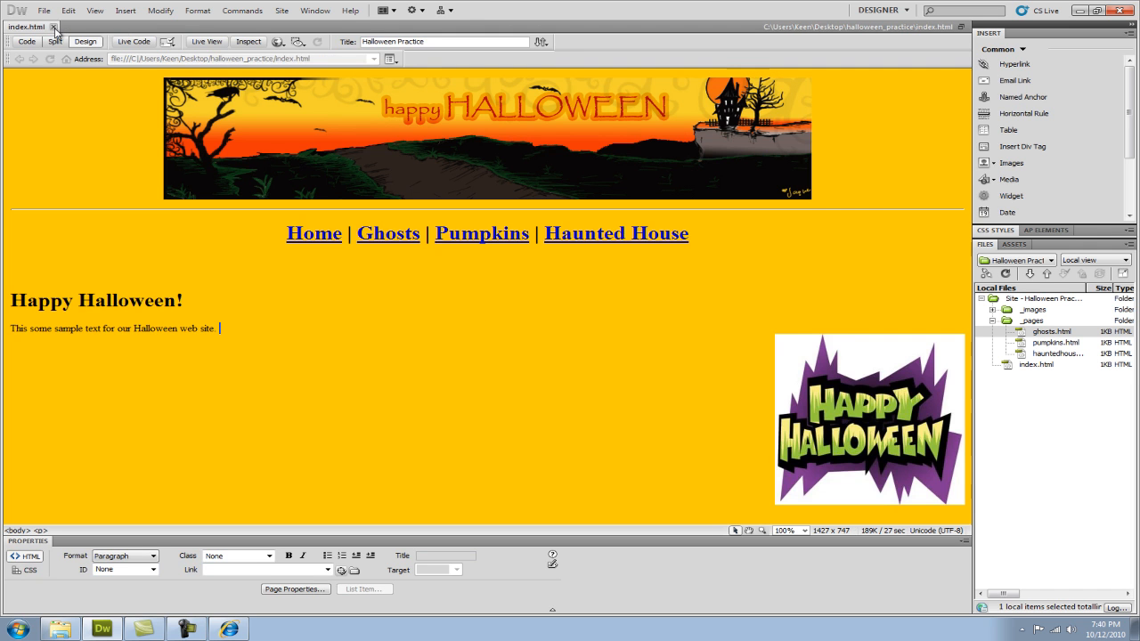
Close index.html, replace the navigation line in pumpkins.html with the copied relinked one, and close the pumpkins page, saving its changes.
click(53, 26)
click(1060, 344)
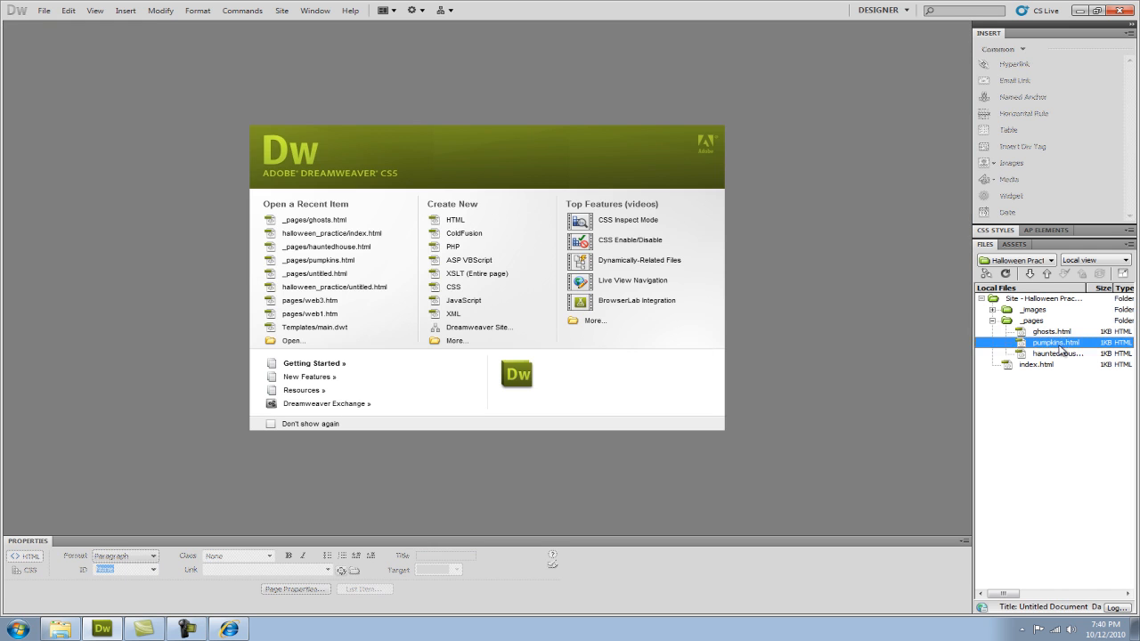
double_click(1060, 344)
drag(691, 237, 296, 250)
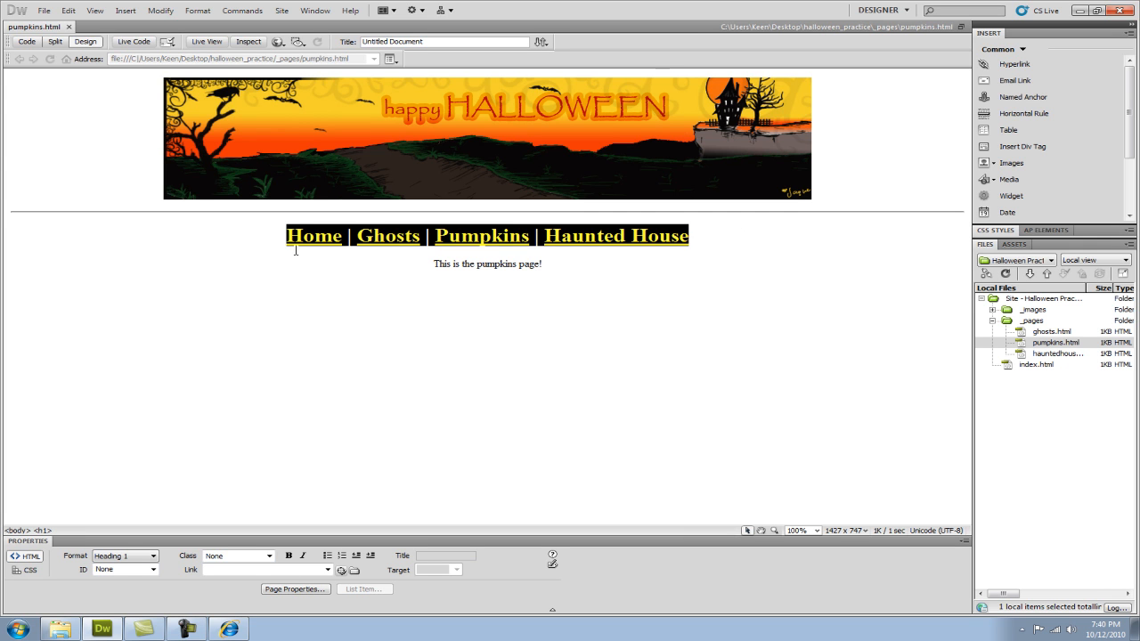
key(ctrl+v)
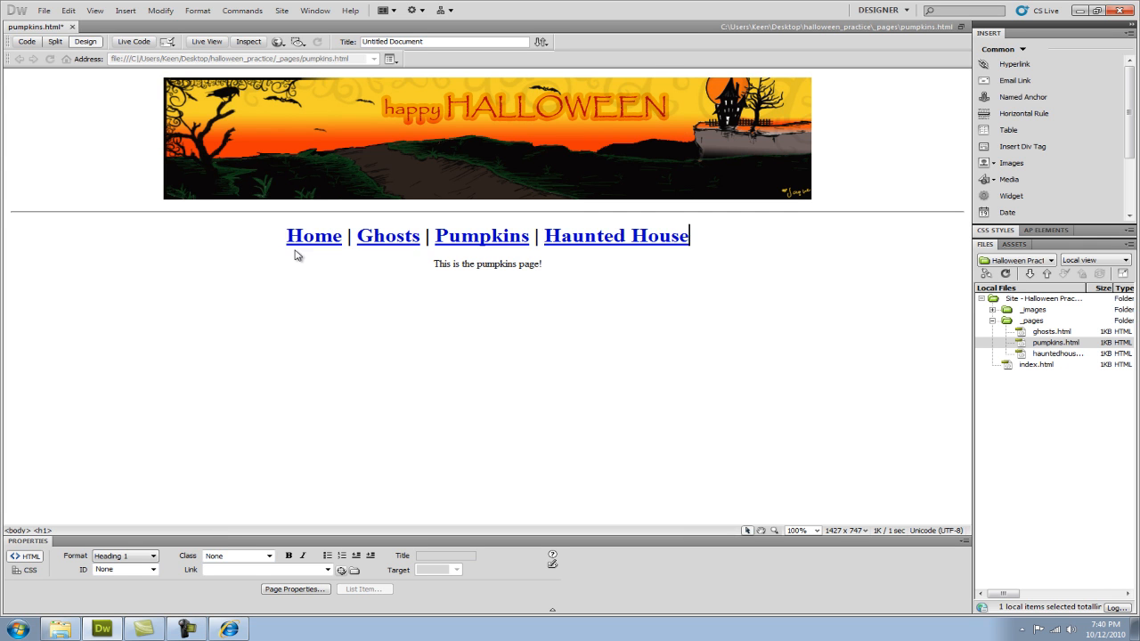
click(72, 27)
click(500, 341)
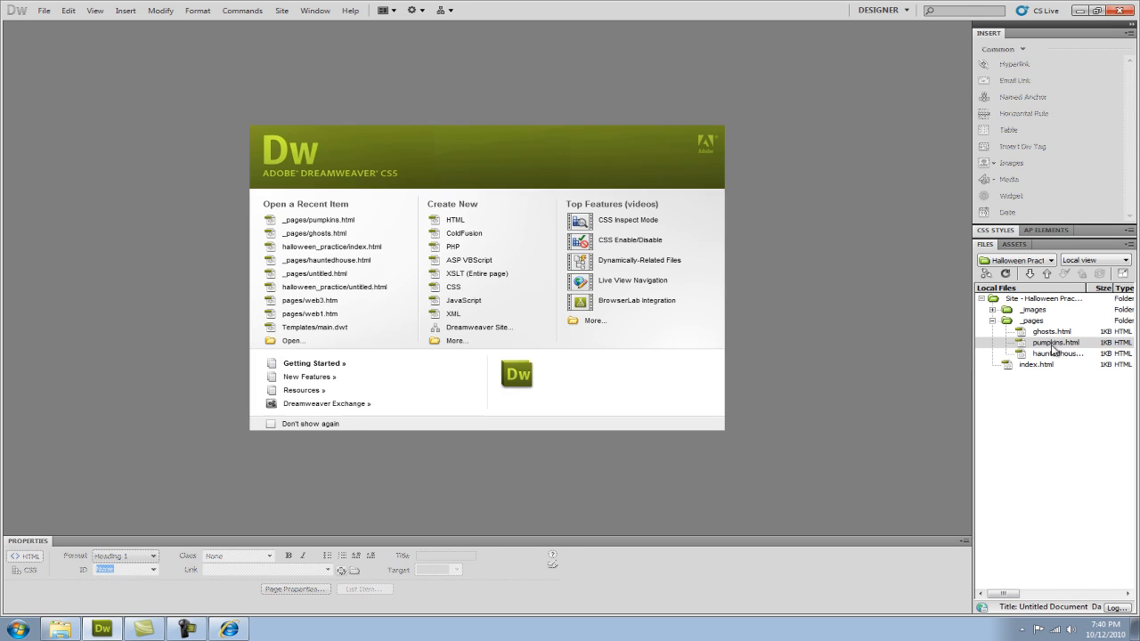
Open hauntedhouse.html, replace its whole navigation line with the copied relinked one, and save the page.
click(1056, 354)
double_click(1055, 355)
drag(707, 237, 291, 239)
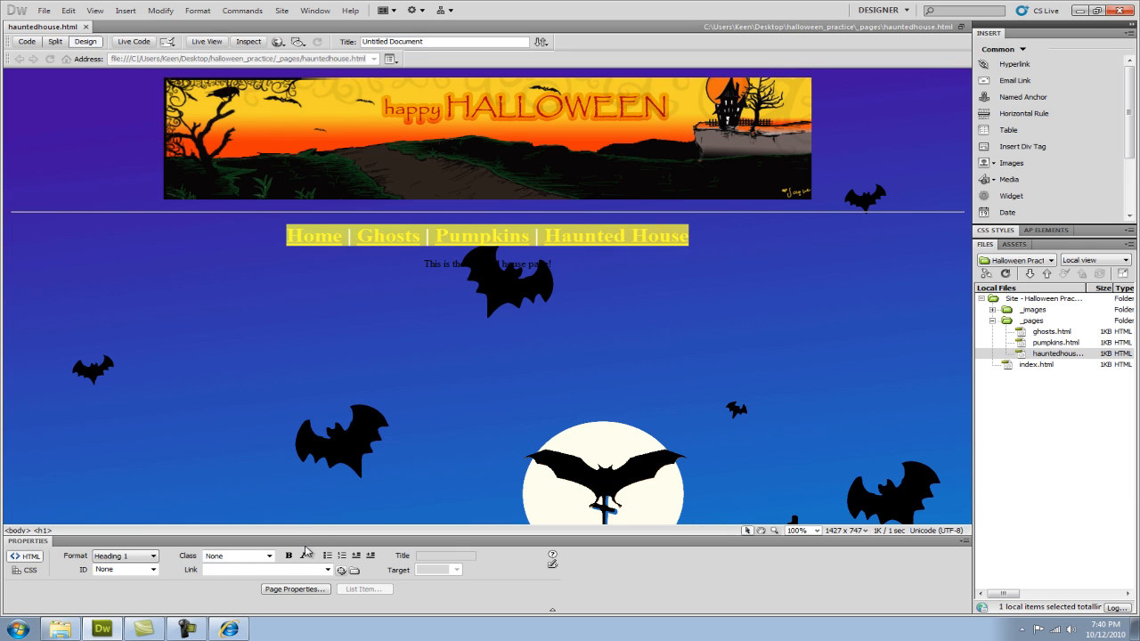
key(ctrl+v)
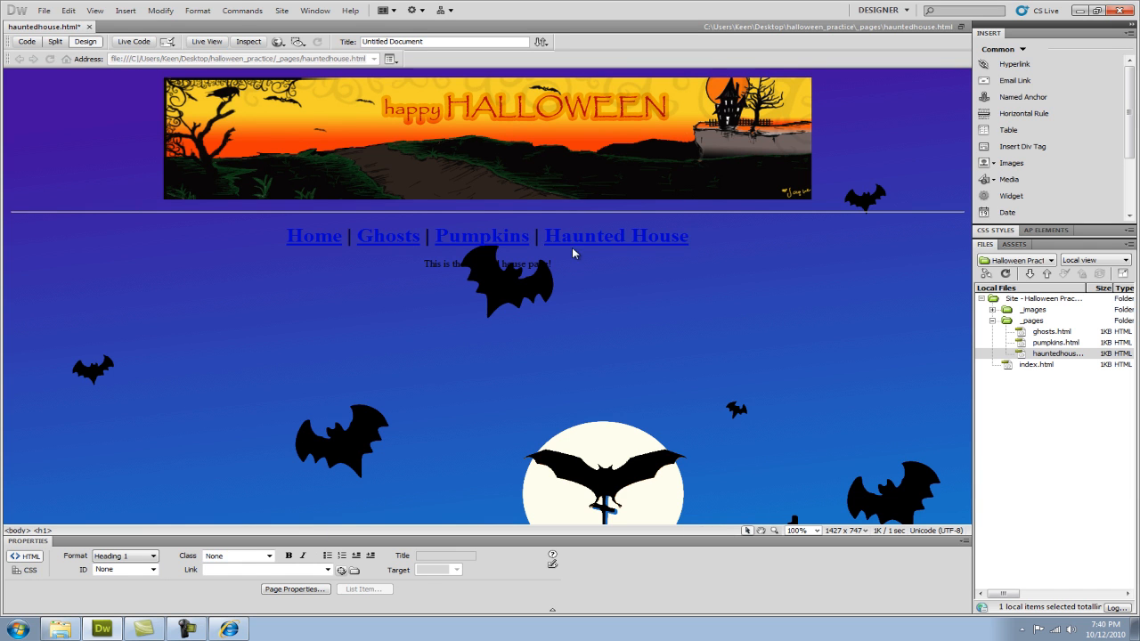
click(43, 11)
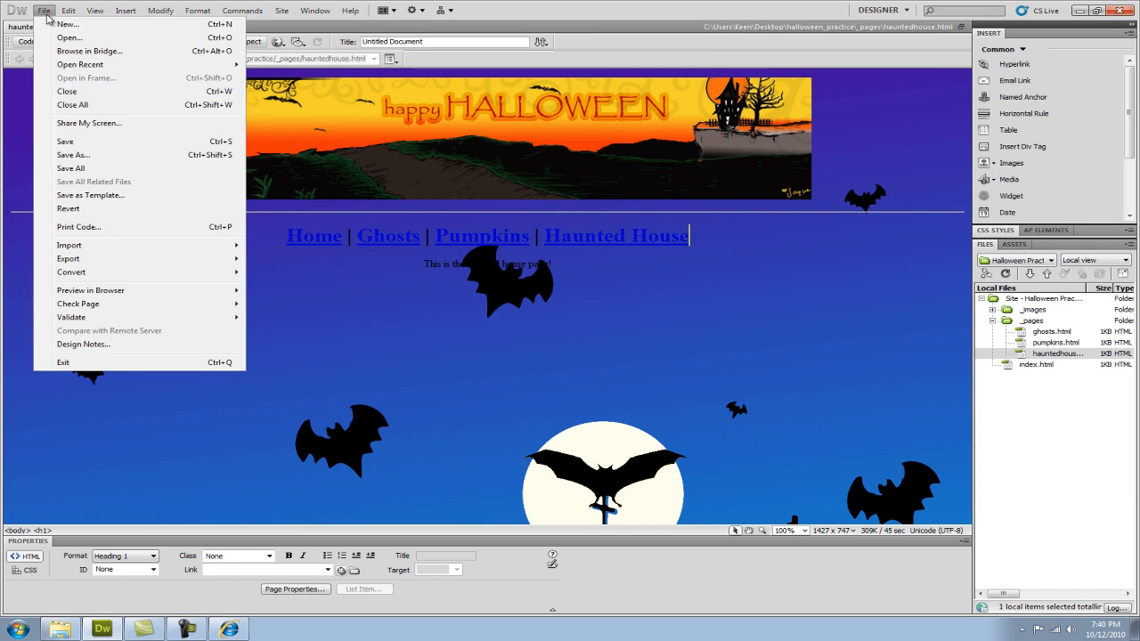
click(64, 143)
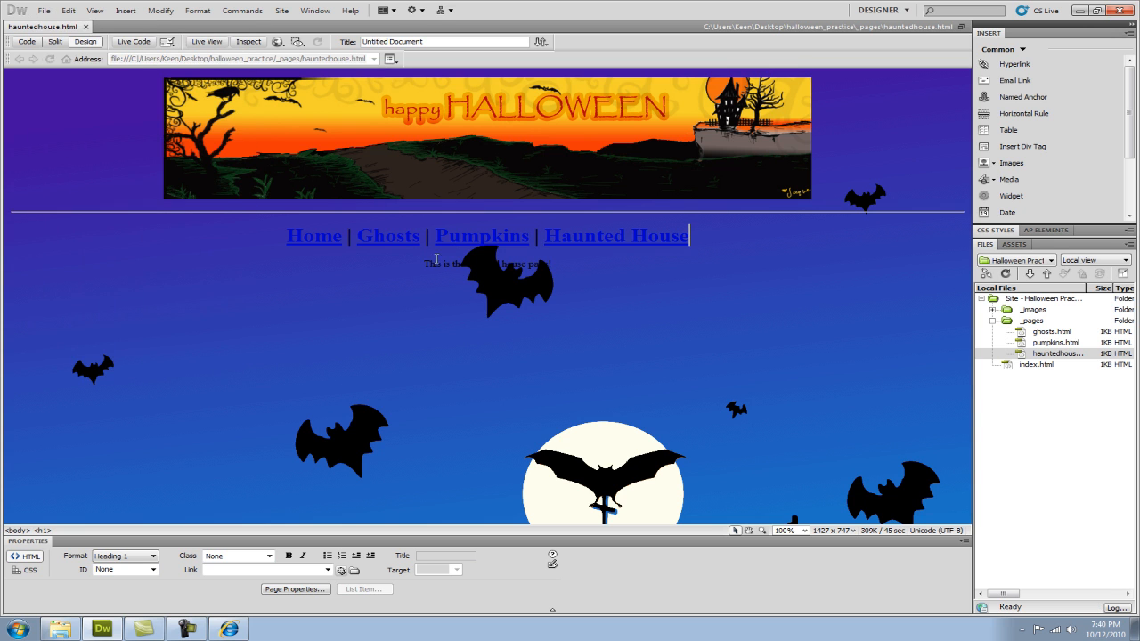
Open index from the halloween_practice folder in Internet Explorer and test the Home, Ghosts, Pumpkins and Haunted House links across the pages.
click(76, 635)
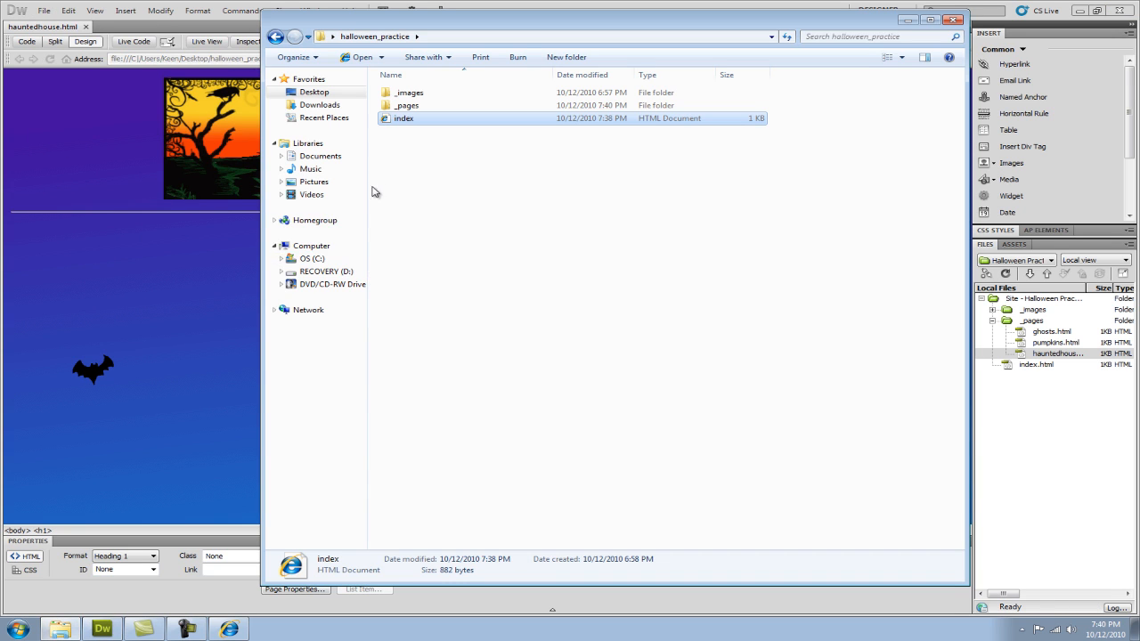
double_click(399, 120)
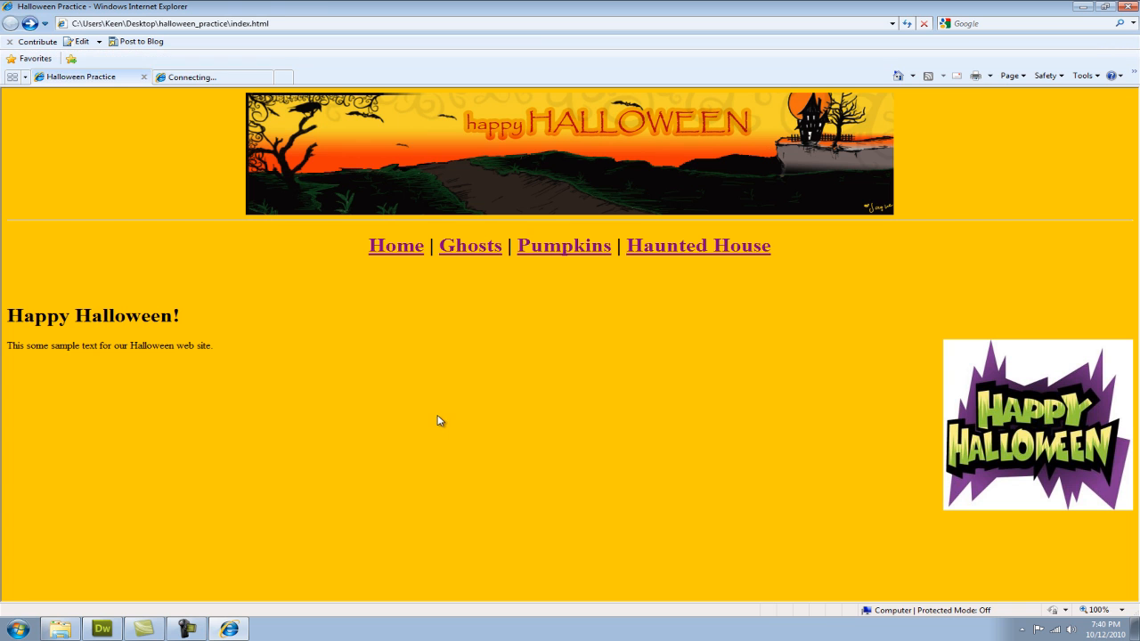
click(469, 250)
click(537, 250)
click(666, 250)
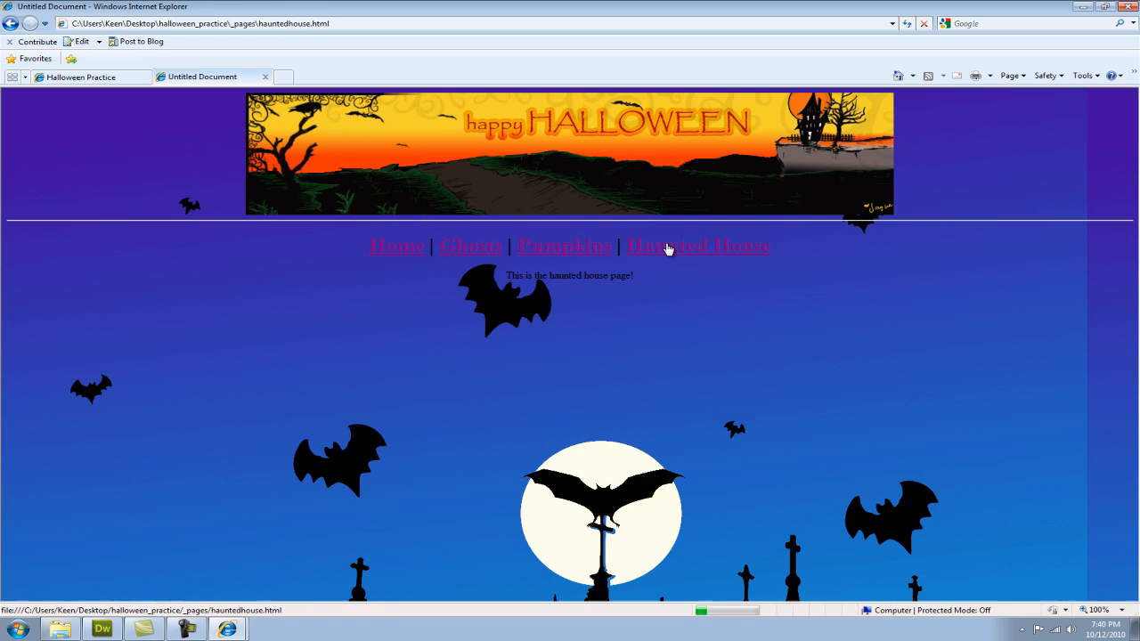
click(394, 251)
click(473, 251)
click(539, 250)
click(470, 247)
click(651, 249)
click(398, 253)
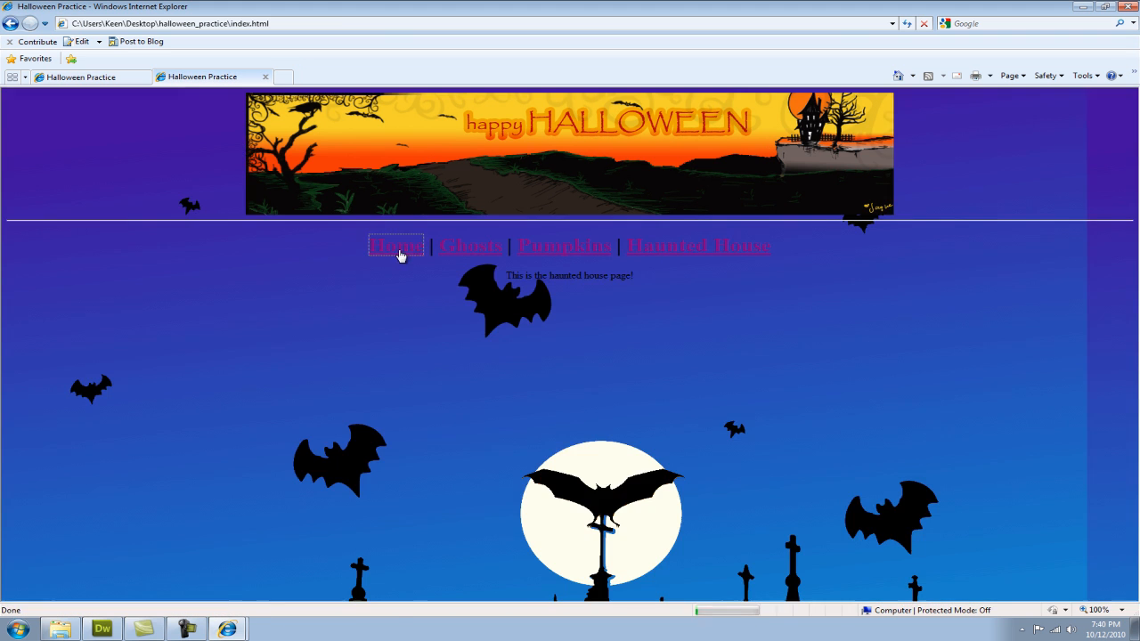